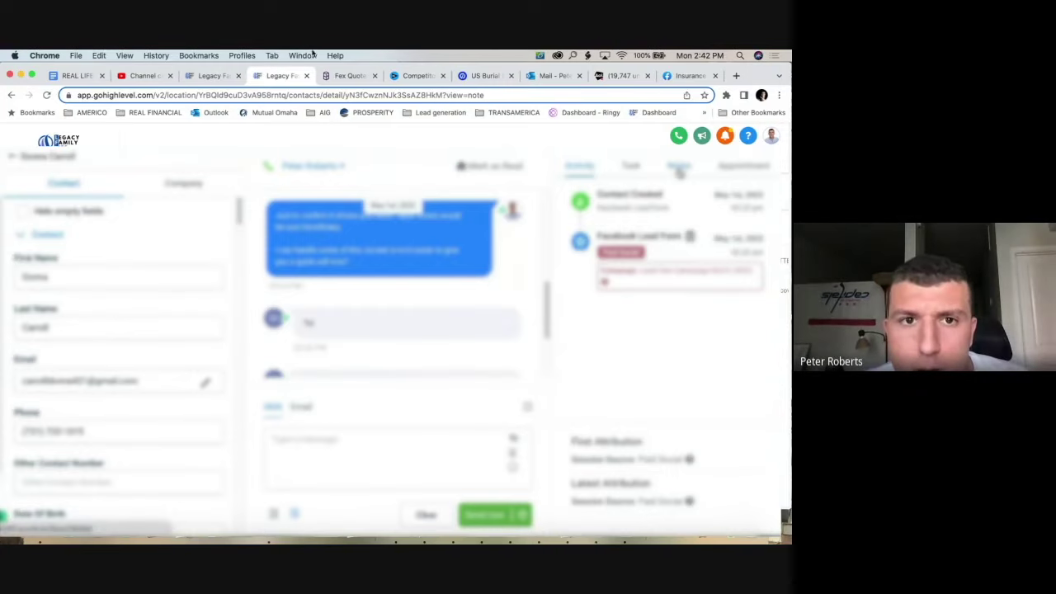
- Switch to the Final Expense quoter, set the client's sex to Female and enter the client's birth year
left_click(347, 75)
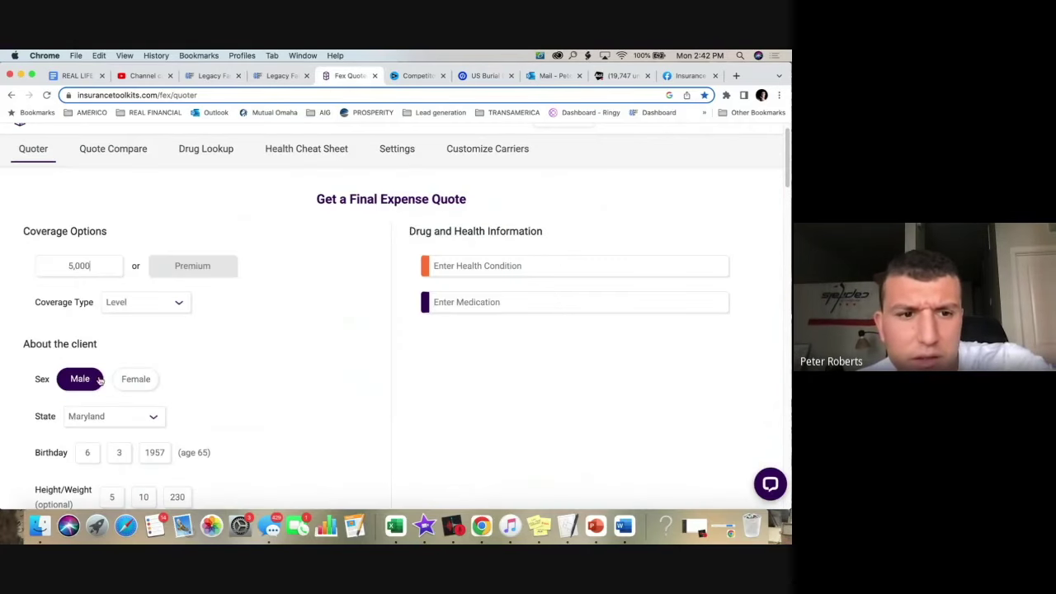
left_click(135, 379)
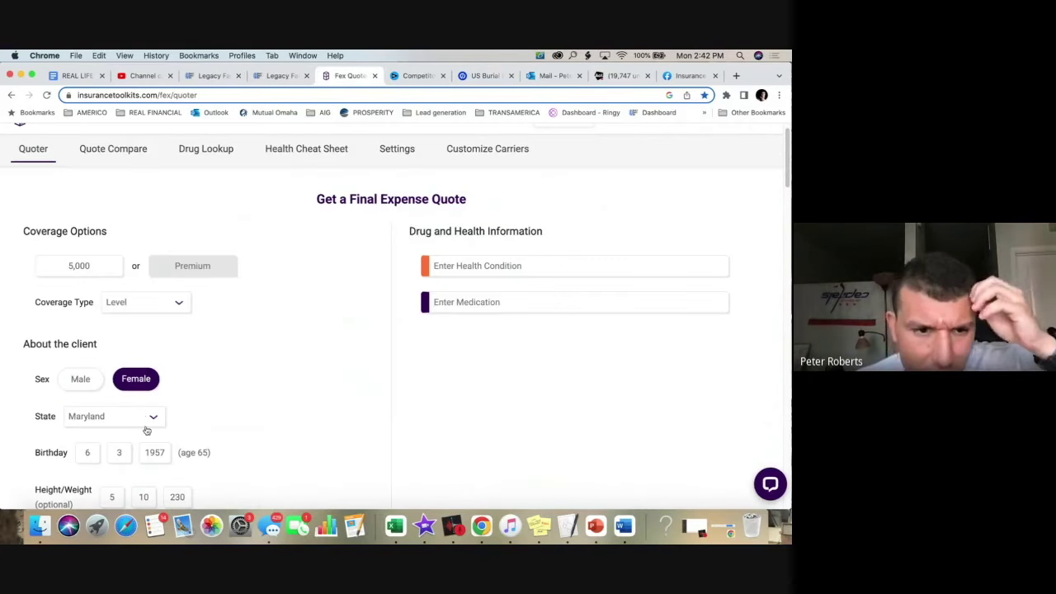
scroll(147, 429, "down", 1)
left_click(87, 426)
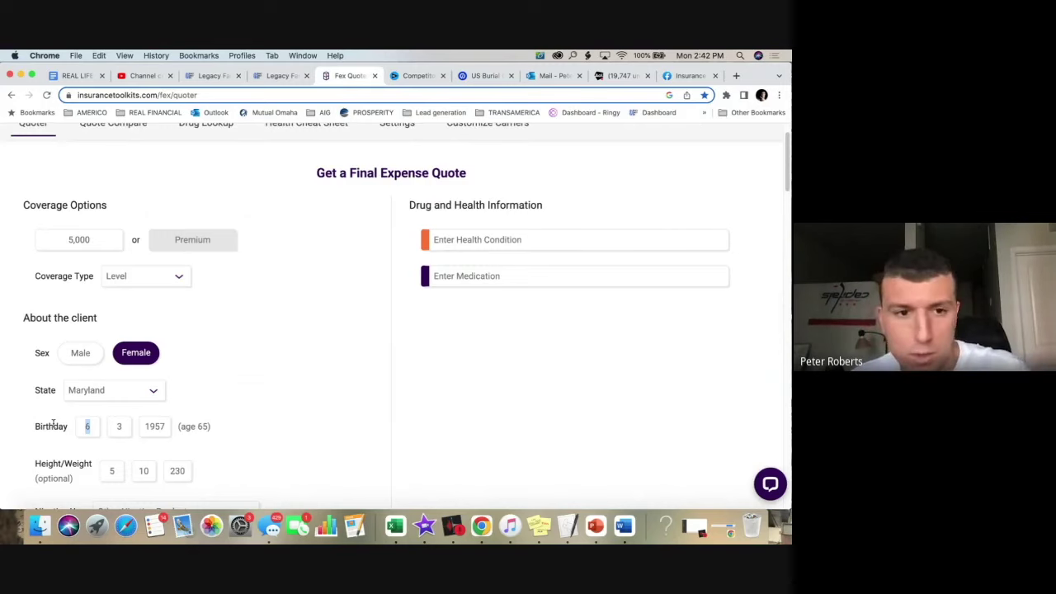
left_click(159, 422)
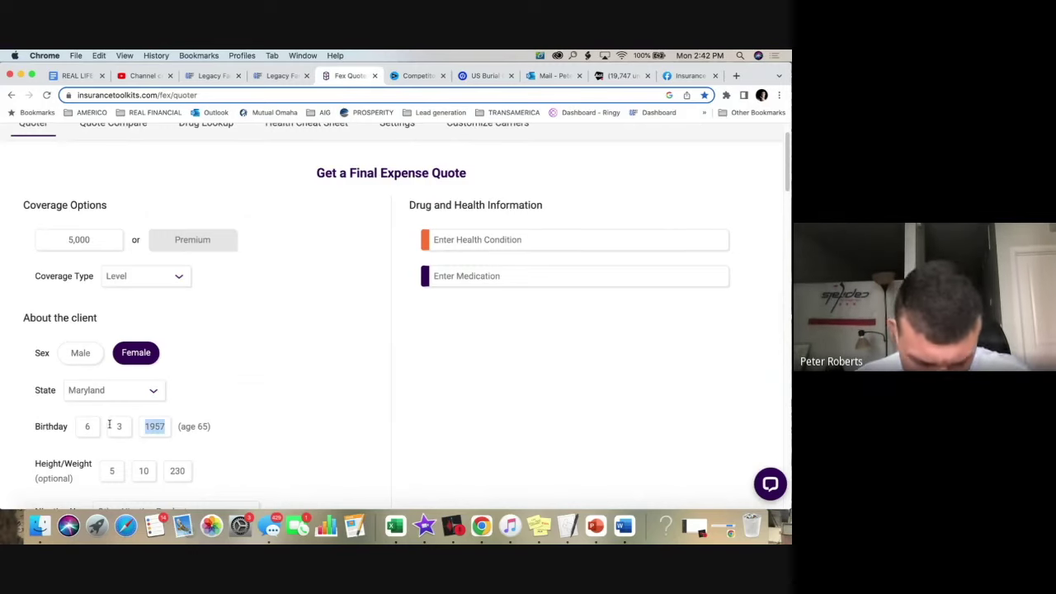
type("19")
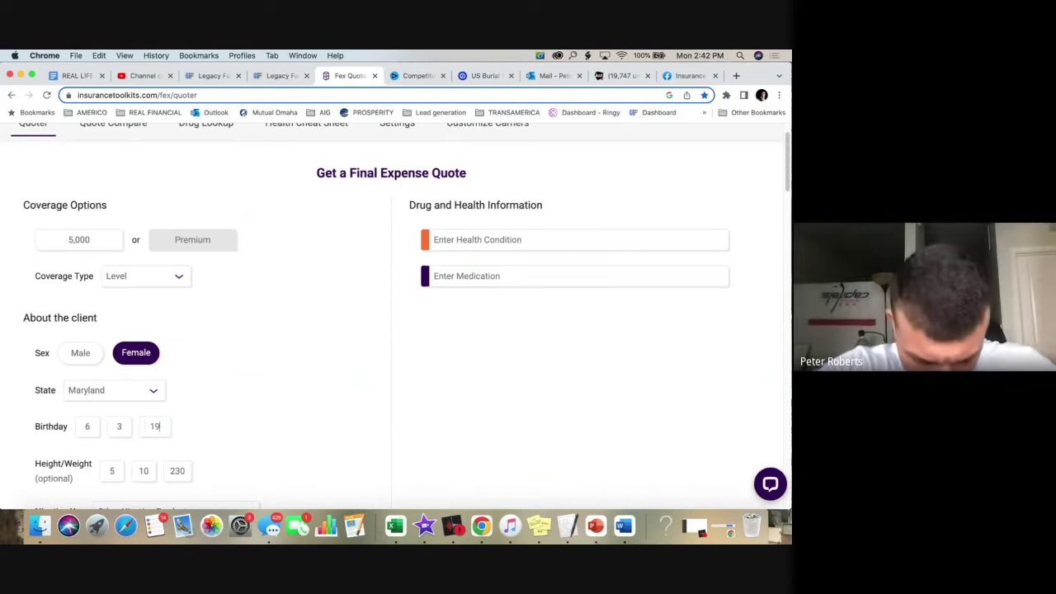
type("60")
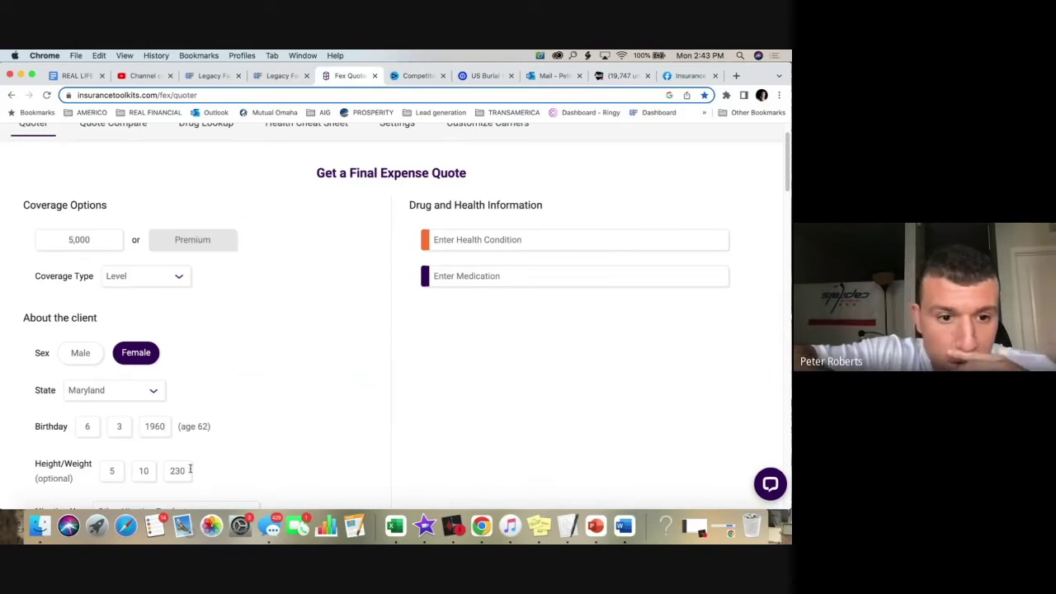
- Set Nicotine Use to None, get the quotes and review the carriers' monthly premiums
scroll(206, 437, "down", 2)
scroll(223, 406, "down", 1)
left_click(393, 484)
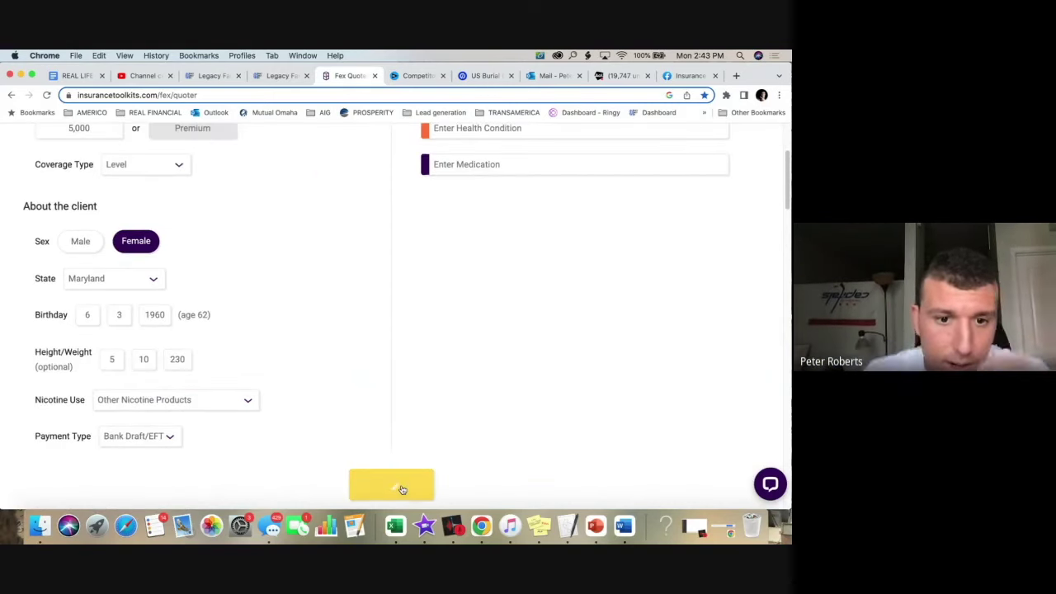
left_click(233, 401)
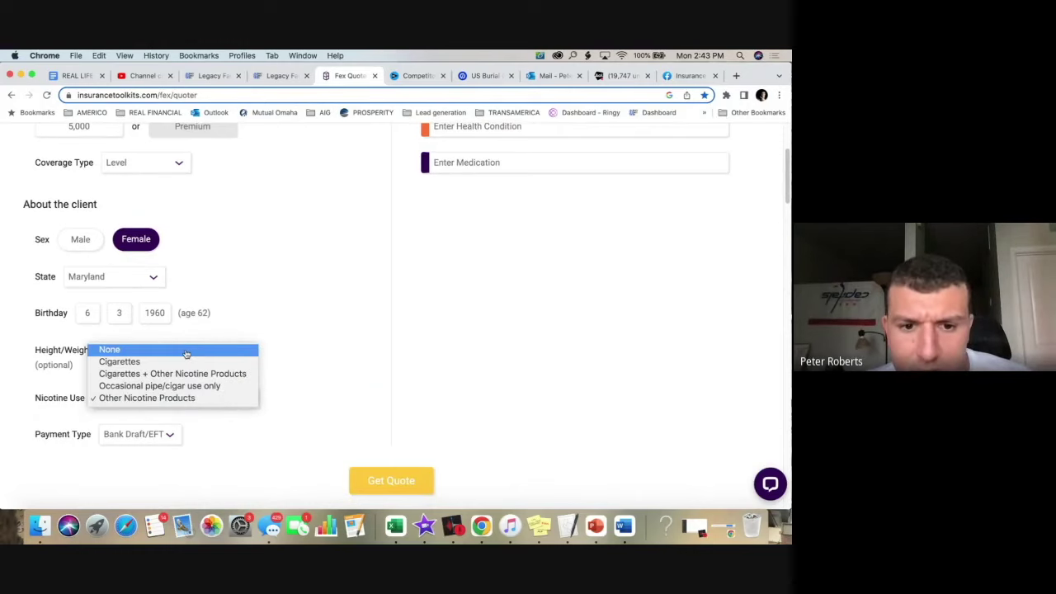
left_click(187, 353)
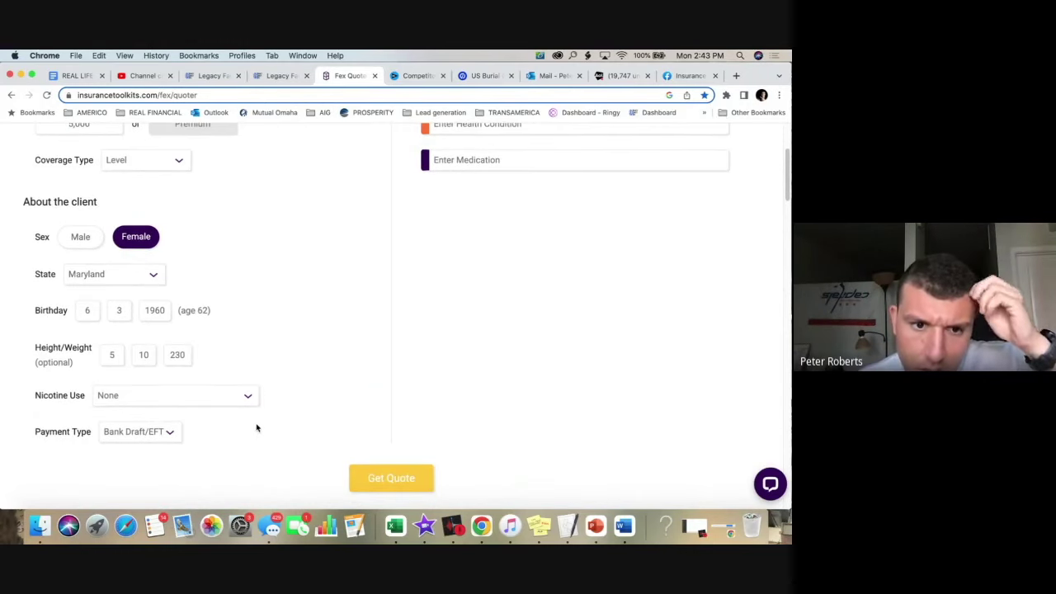
scroll(257, 427, "down", 10)
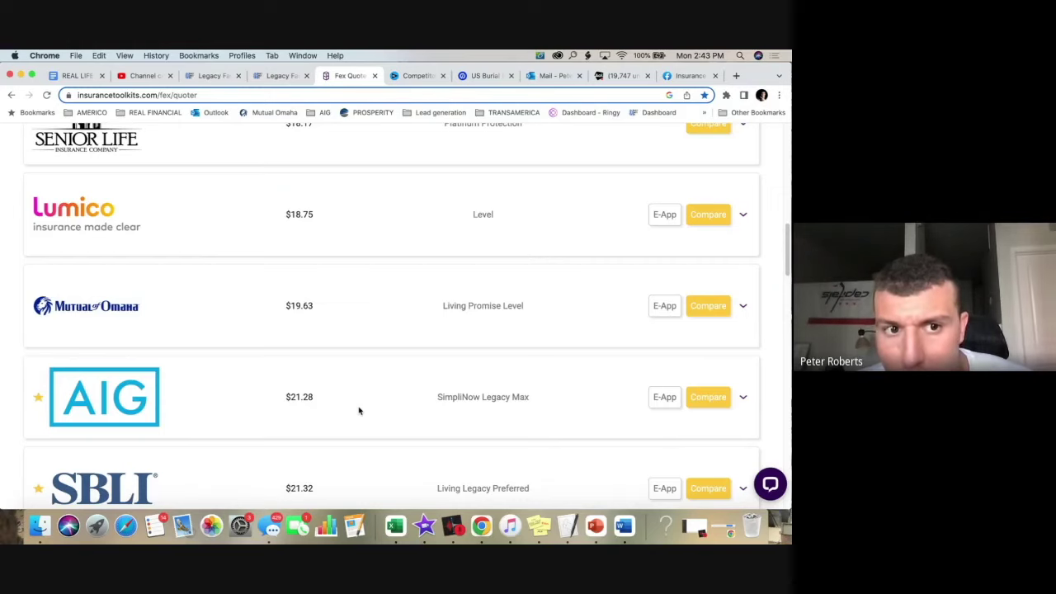
scroll(358, 410, "up", 3)
scroll(359, 410, "up", 3)
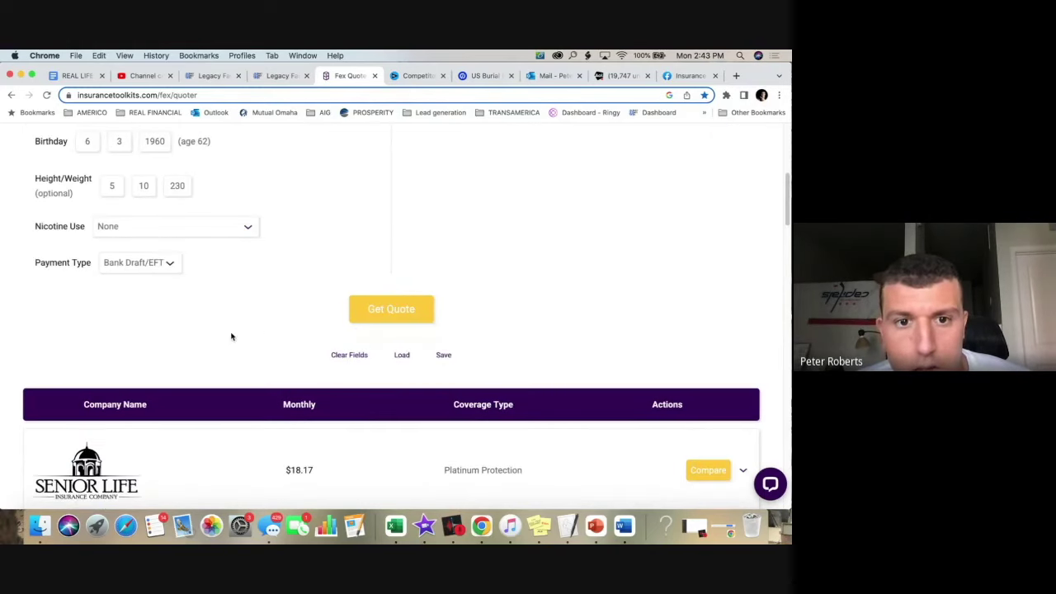
- Set Nicotine Use to Cigarettes, get updated quotes and review the carriers' monthly premiums
left_click(136, 262)
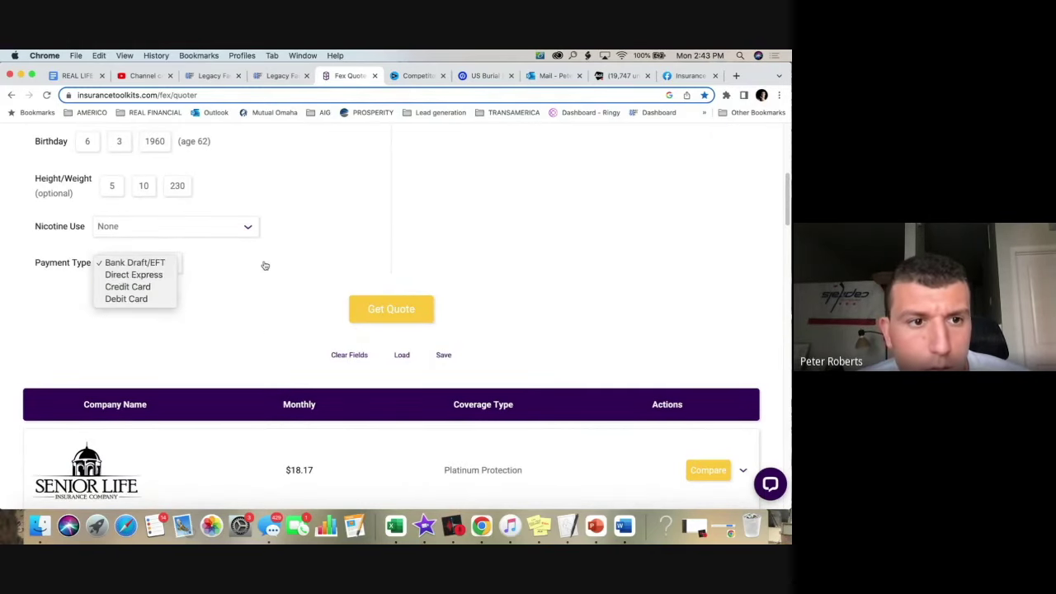
left_click(137, 235)
left_click(138, 232)
left_click(156, 240)
left_click(366, 301)
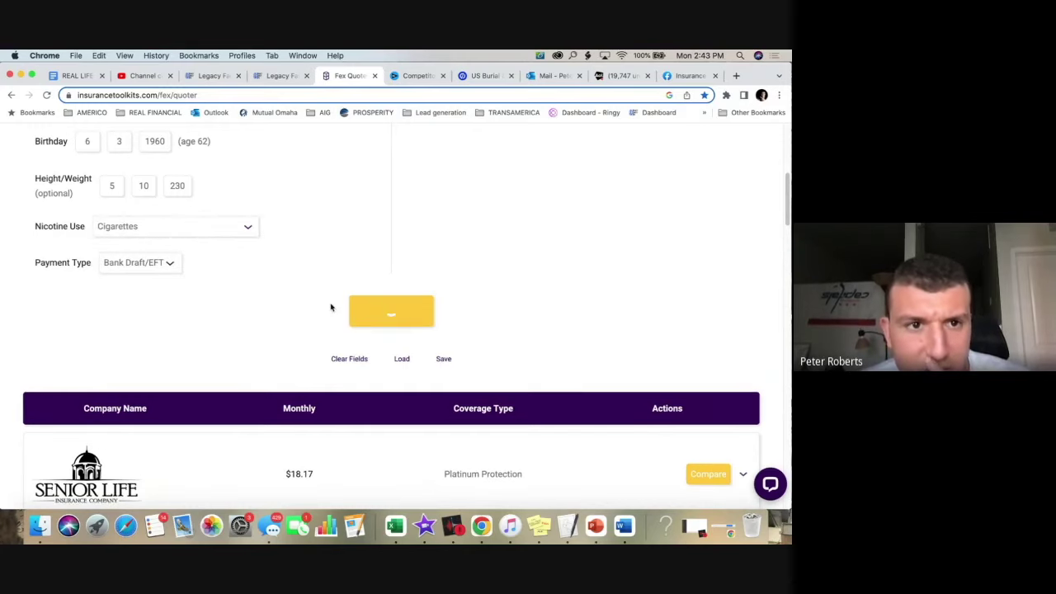
scroll(345, 406, "down", 1)
scroll(345, 406, "down", 10)
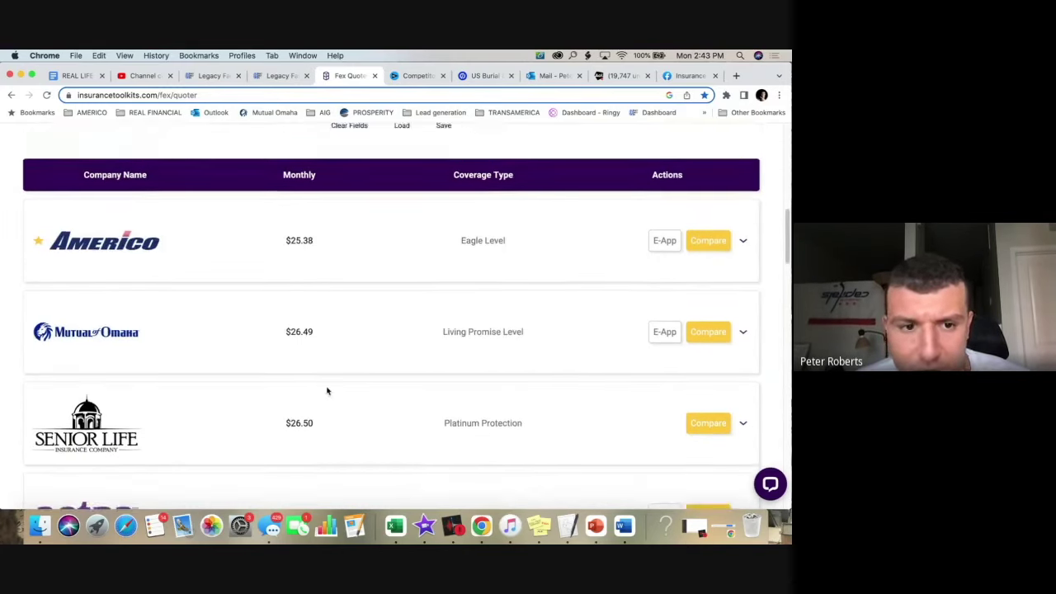
scroll(327, 391, "down", 2)
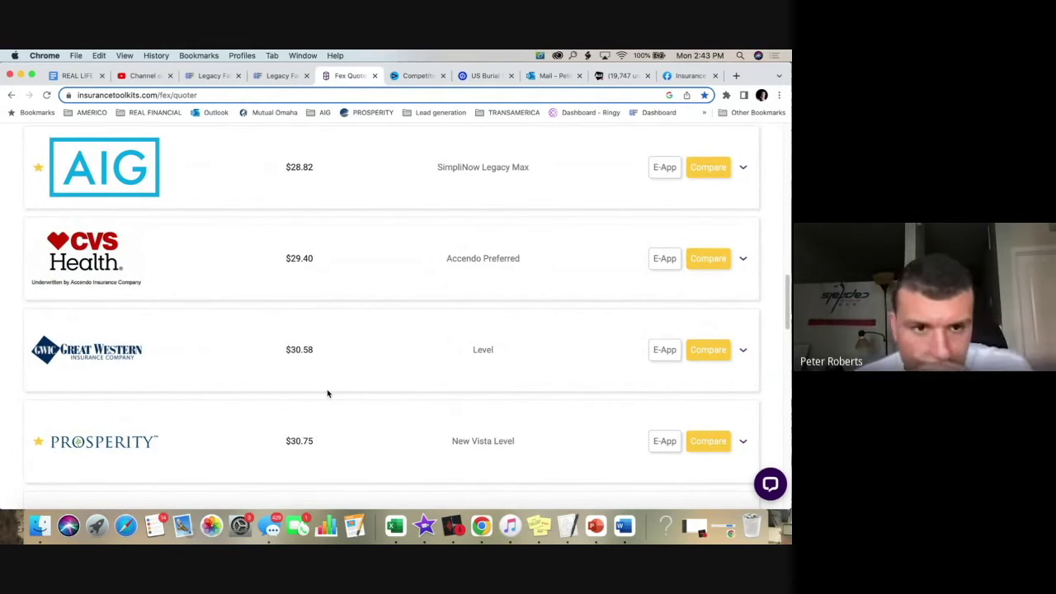
scroll(297, 411, "down", 3)
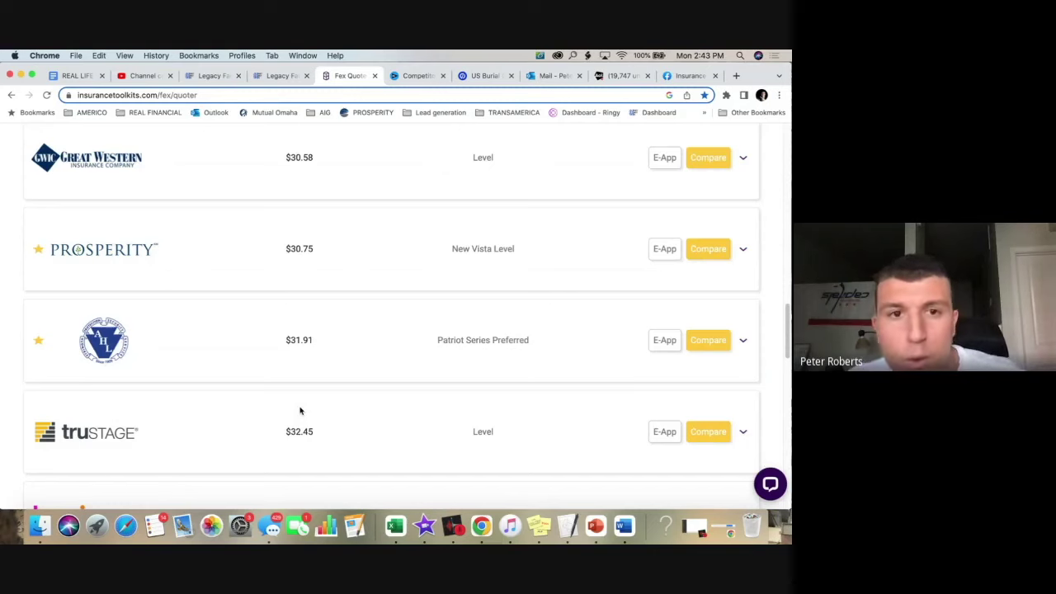
- Consult the client's CRM contact record, and enter the client's birth month and day in the quoter
left_click(284, 75)
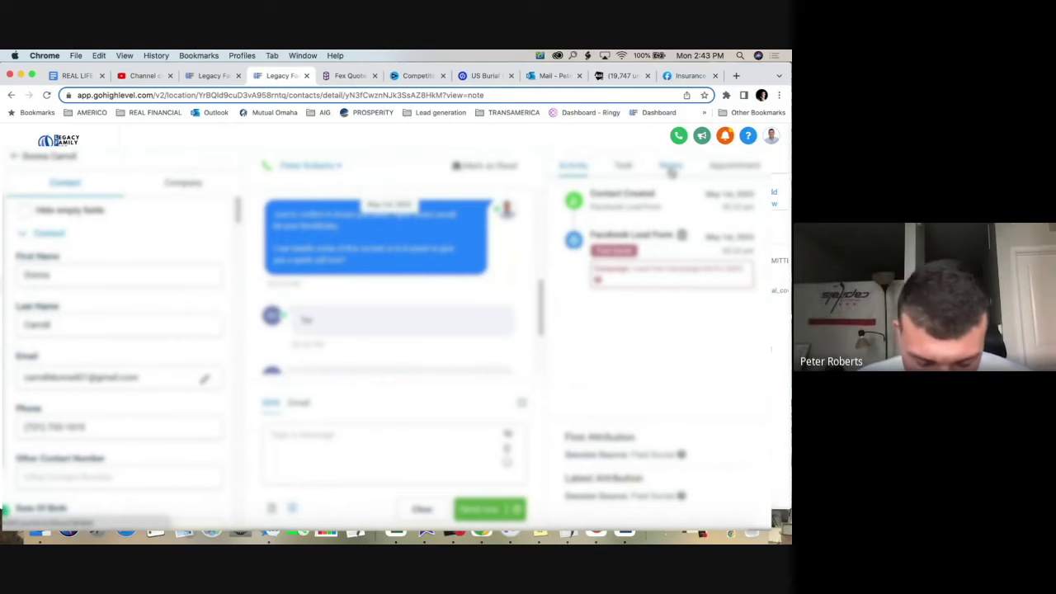
key("ctrl+Tab")
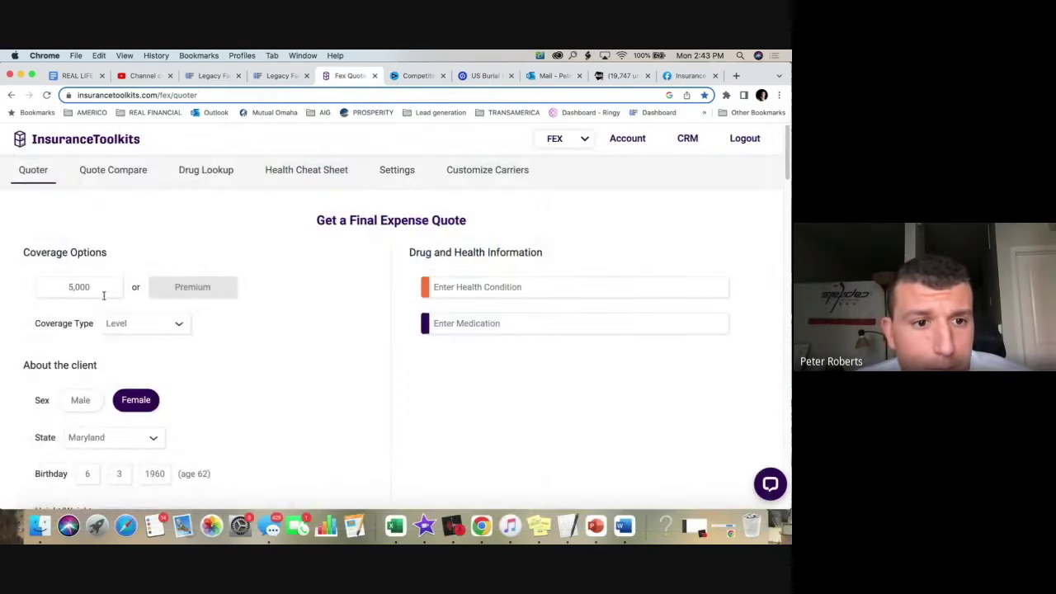
scroll(121, 420, "down", 3)
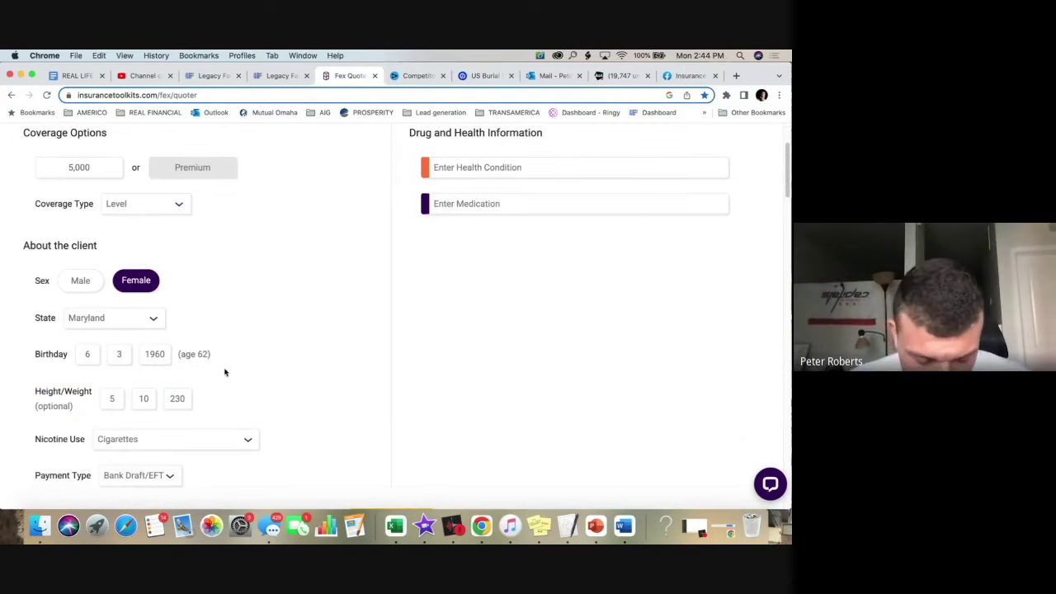
left_click(97, 353)
left_click_drag(96, 353, 46, 350)
type("7")
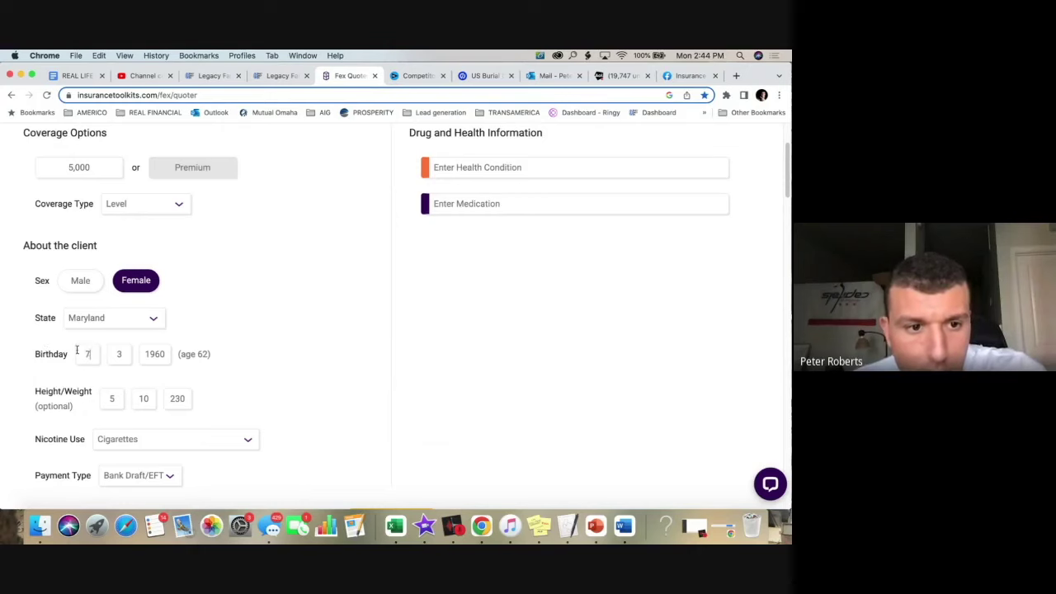
left_click_drag(121, 350, 101, 354)
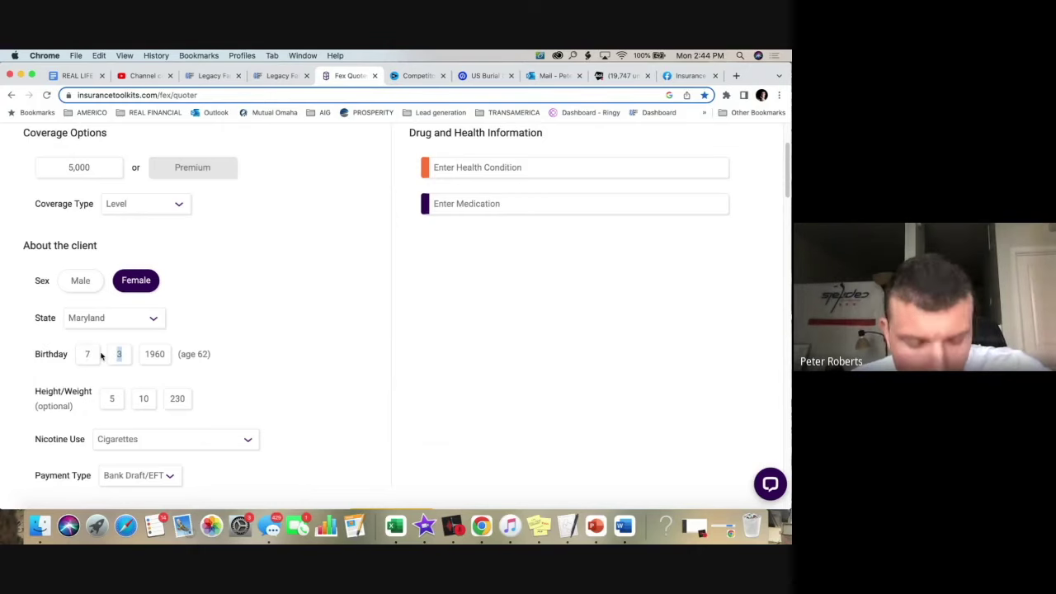
type("23")
key("Tab")
- Set the client's height to 5 ft 6 in and weight to 212, get new quotes and review the carrier list
left_click_drag(117, 398, 163, 399)
type("5")
type("6")
type("212")
scroll(355, 419, "down", 2)
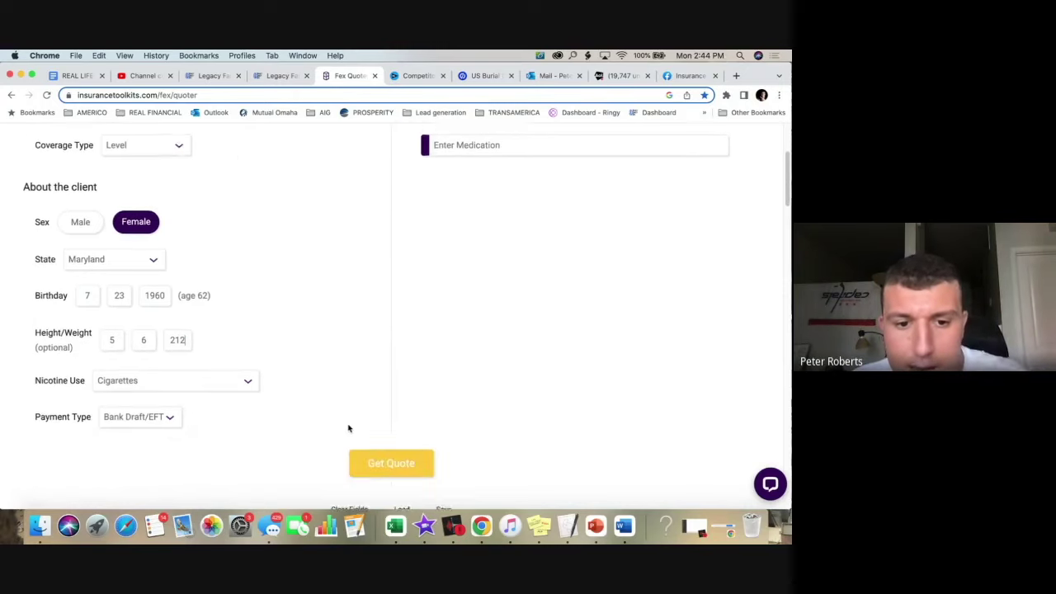
left_click(365, 435)
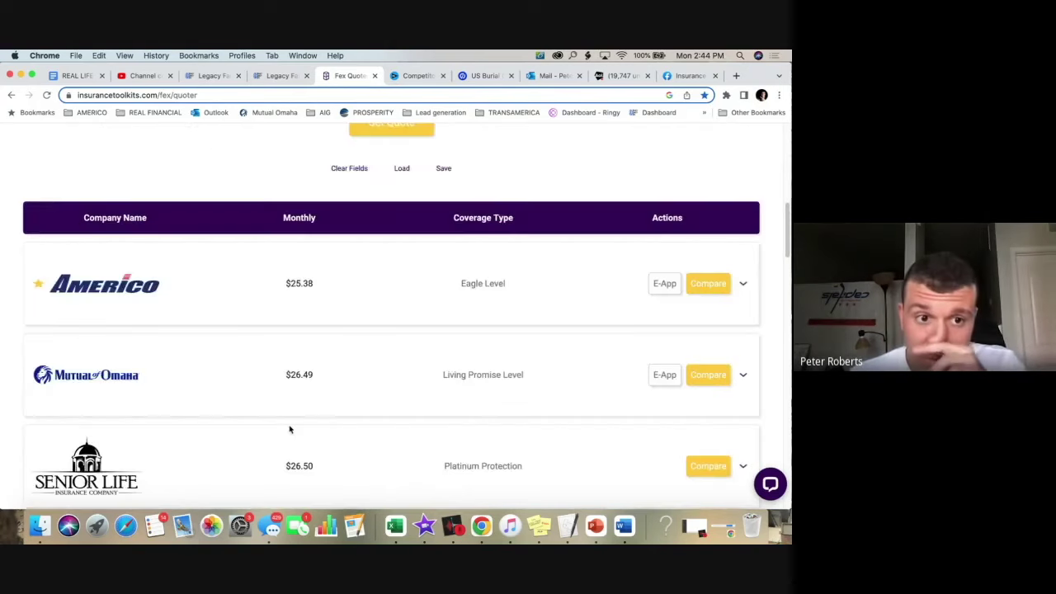
scroll(288, 429, "down", 1)
scroll(306, 389, "down", 5)
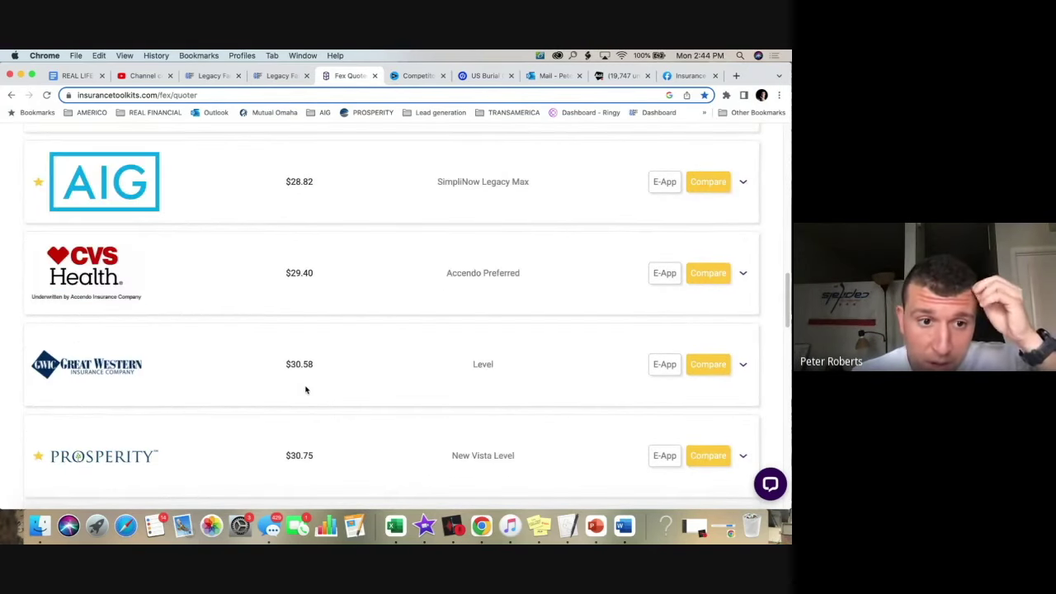
- Add the health condition Diabetes (No Complications) to the client's drug and health information
scroll(309, 386, "up", 15)
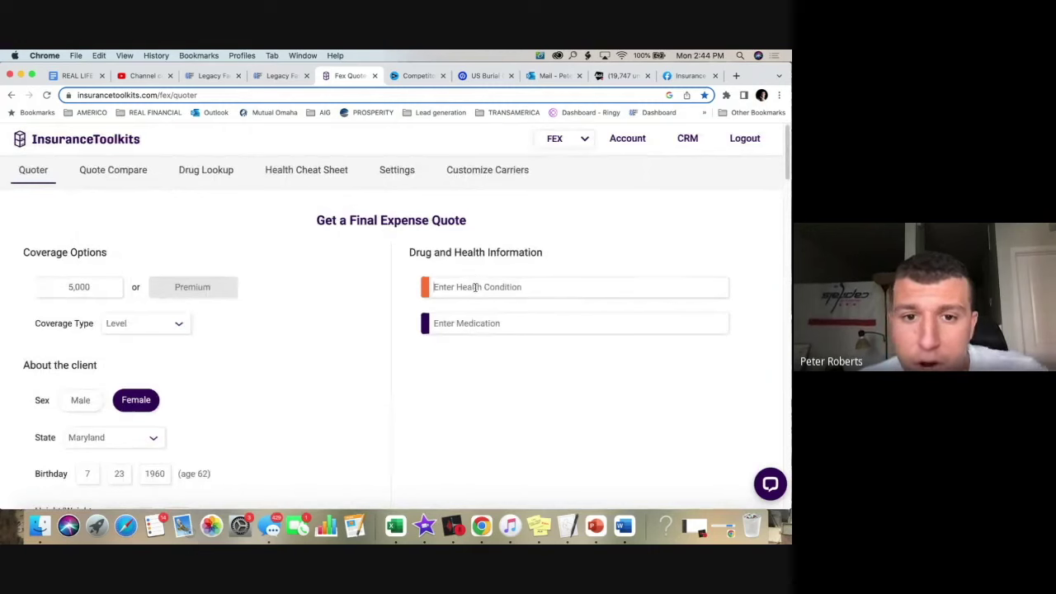
left_click(475, 286)
type("diab")
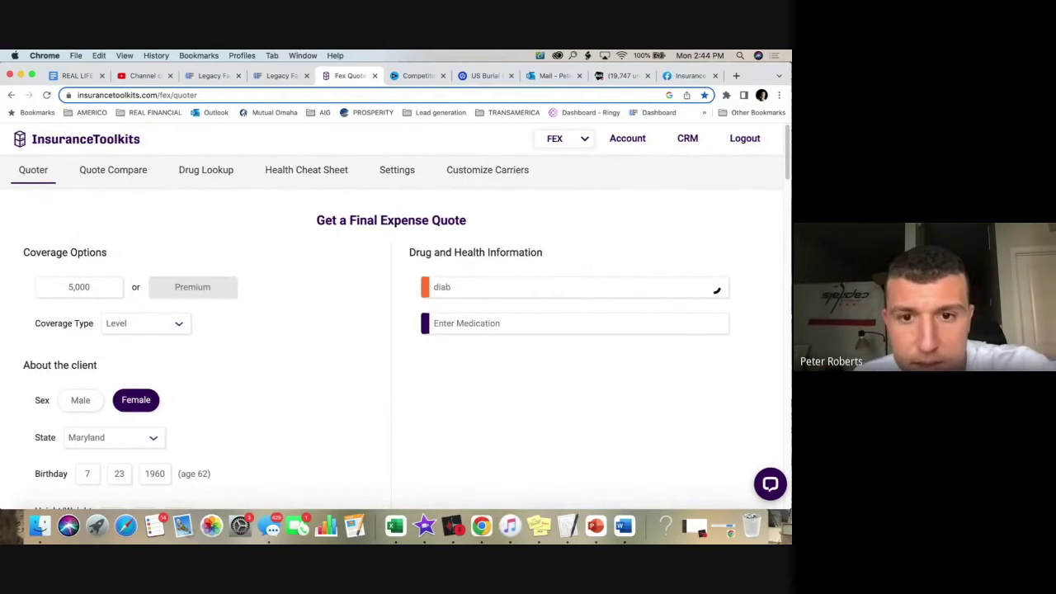
type("a")
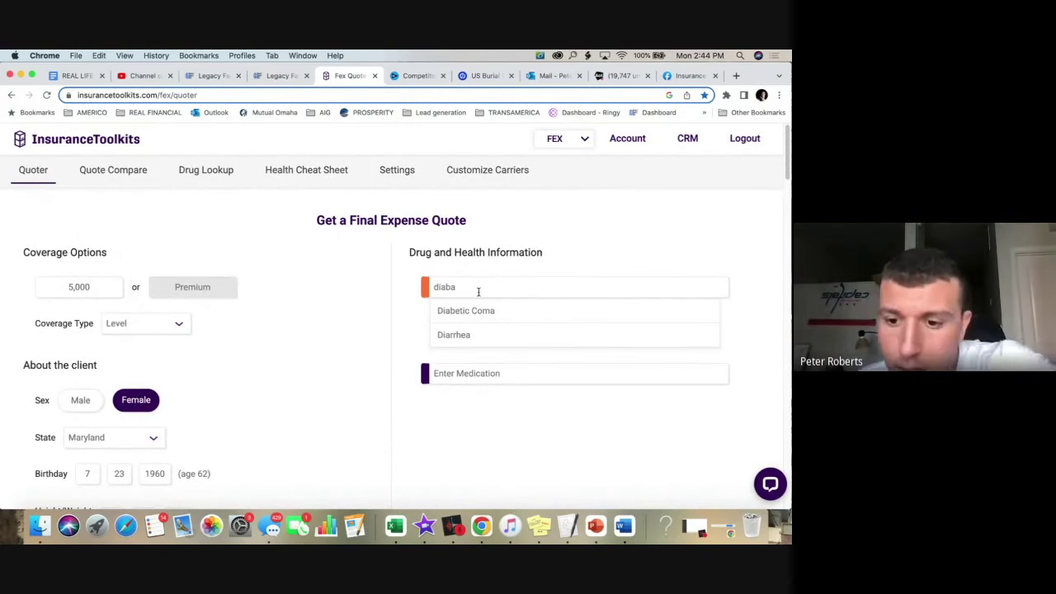
key("BackSpace")
type("etes")
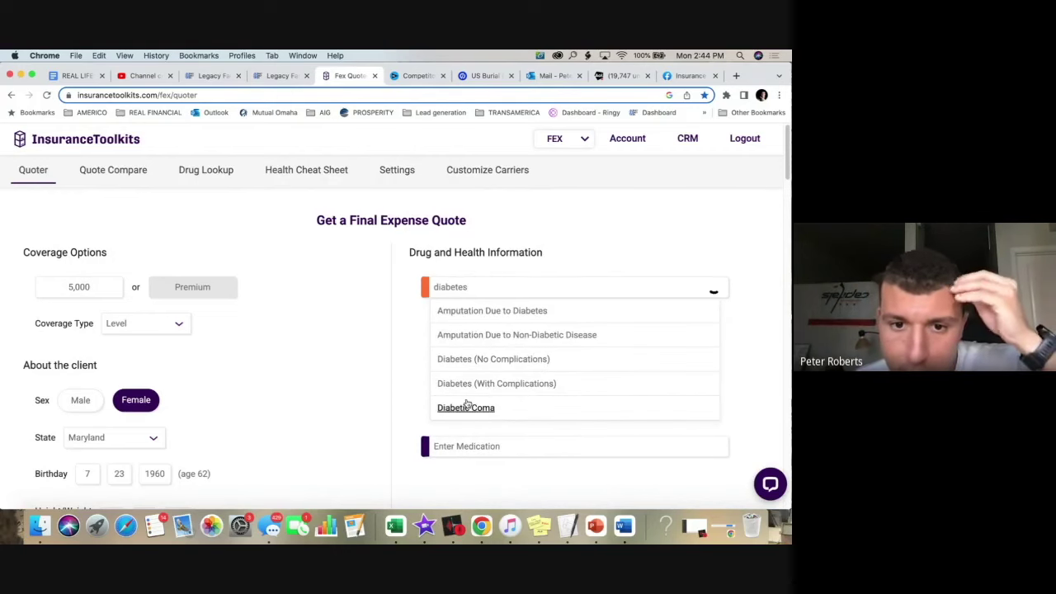
left_click(466, 359)
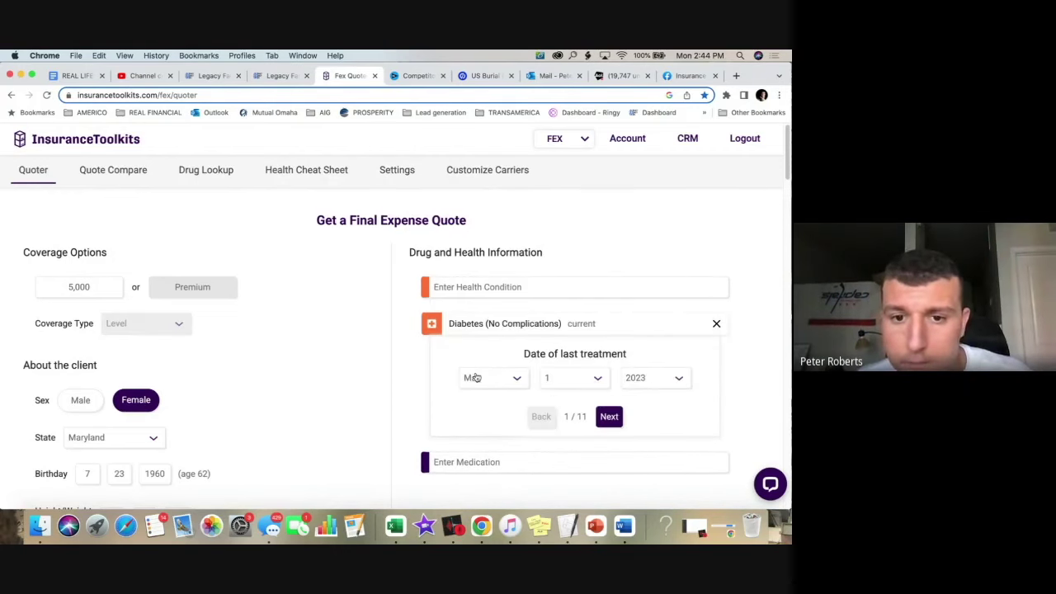
- Accept the default last-treatment date, answer Yes to insulin use, and set the age insulin use first started to 38
left_click(608, 416)
left_click(608, 416)
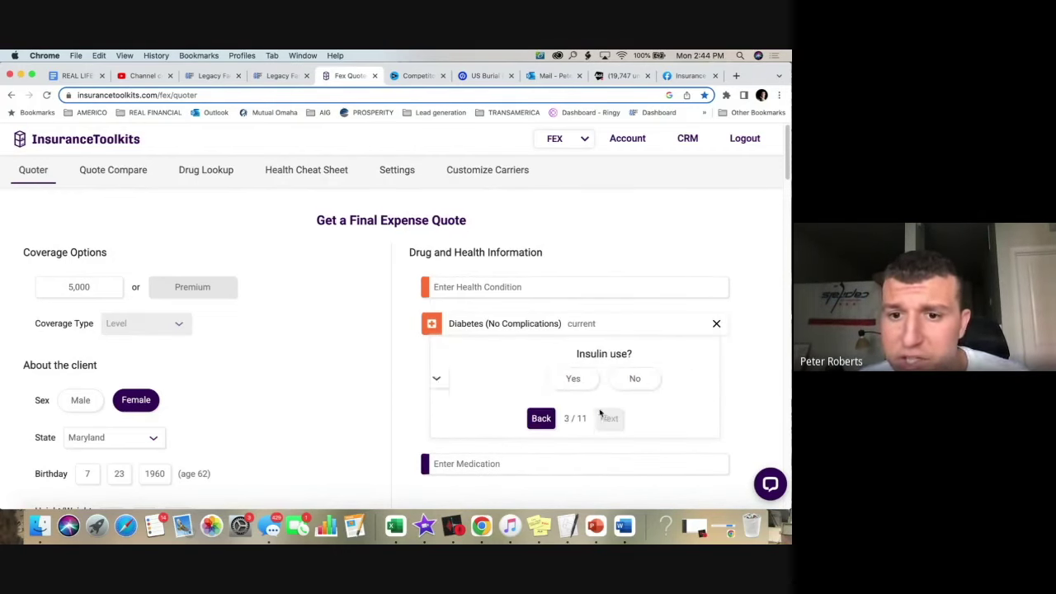
left_click(545, 379)
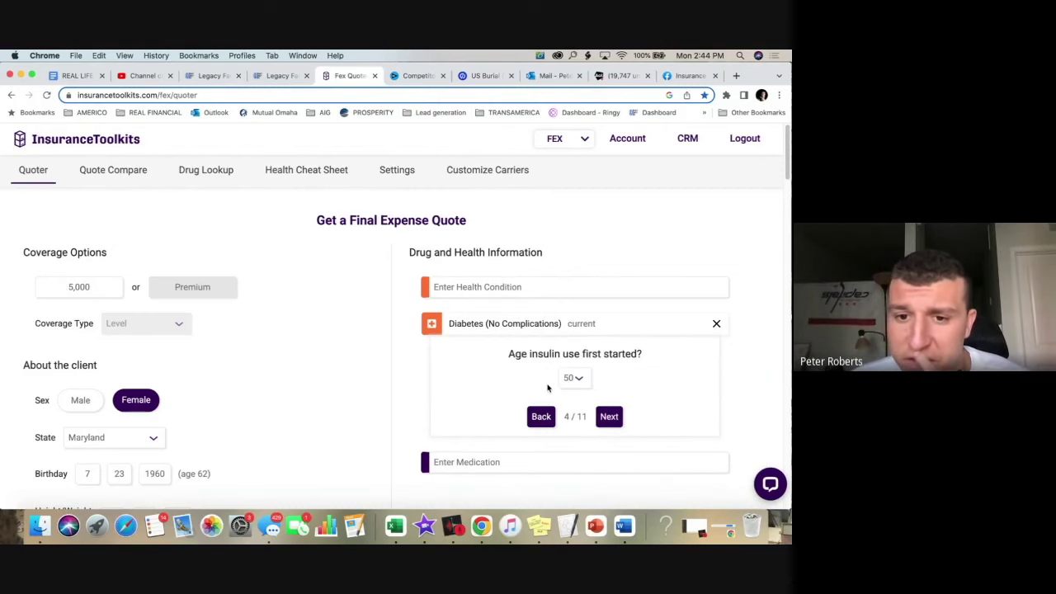
left_click(570, 379)
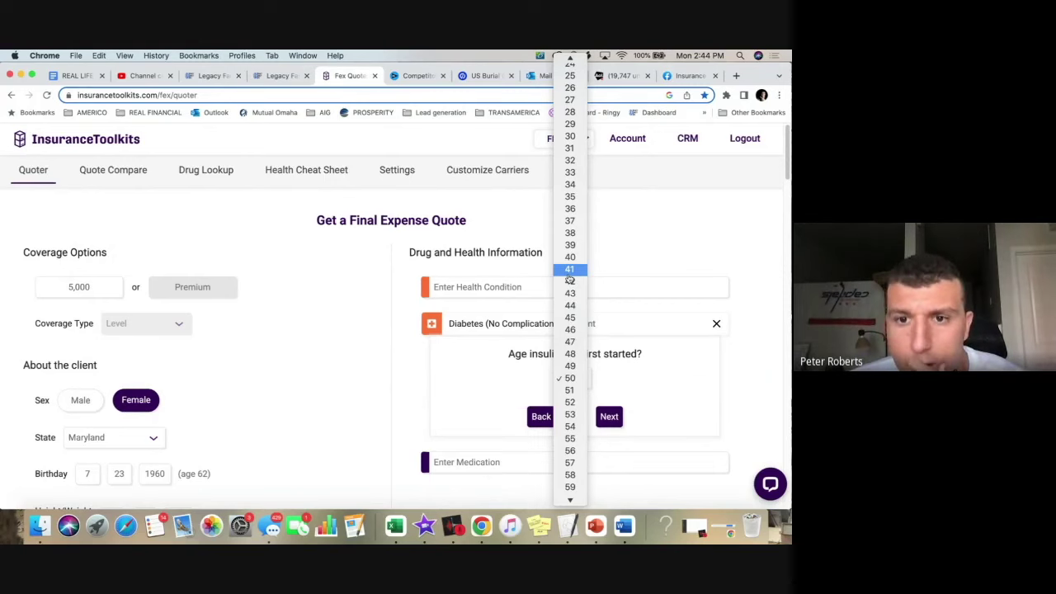
left_click(573, 234)
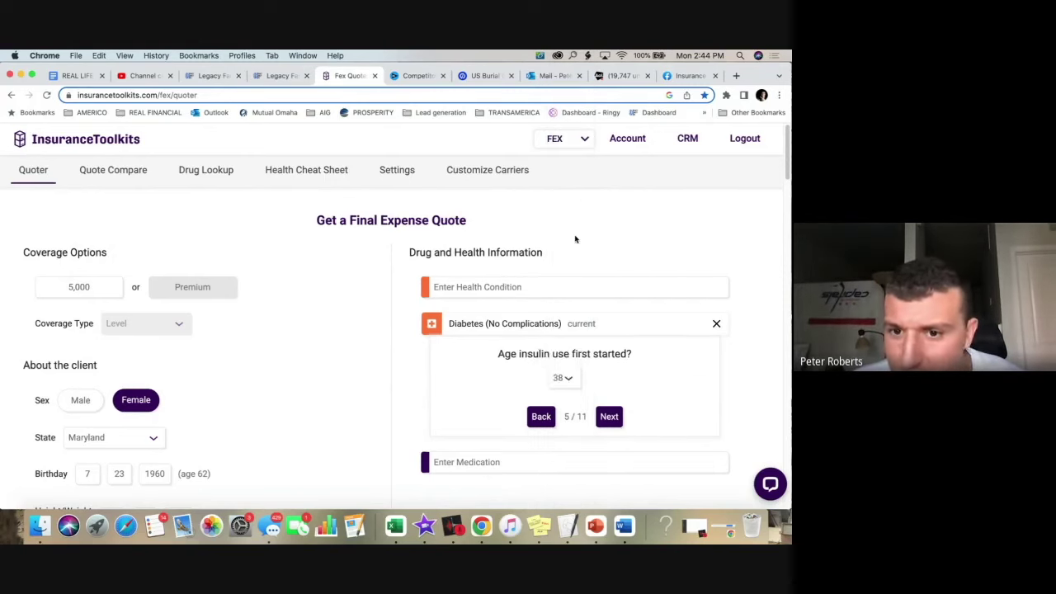
left_click(606, 414)
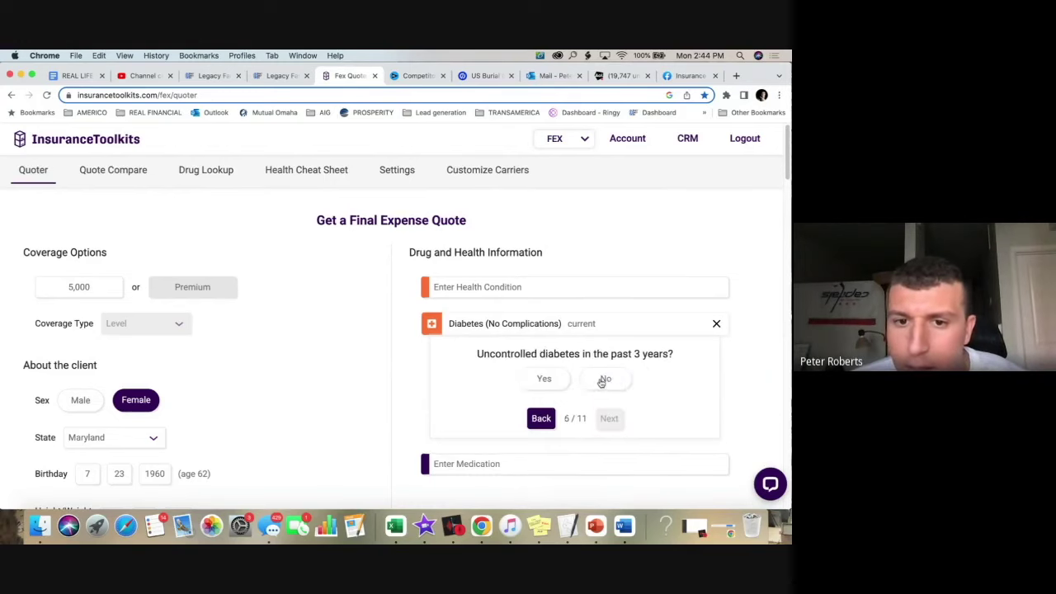
- Answer No to uncontrolled diabetes in the past 3 years, and complete the remaining diabetes questions with Yes to a1c less than 8%
left_click(601, 380)
left_click(603, 415)
left_click(608, 415)
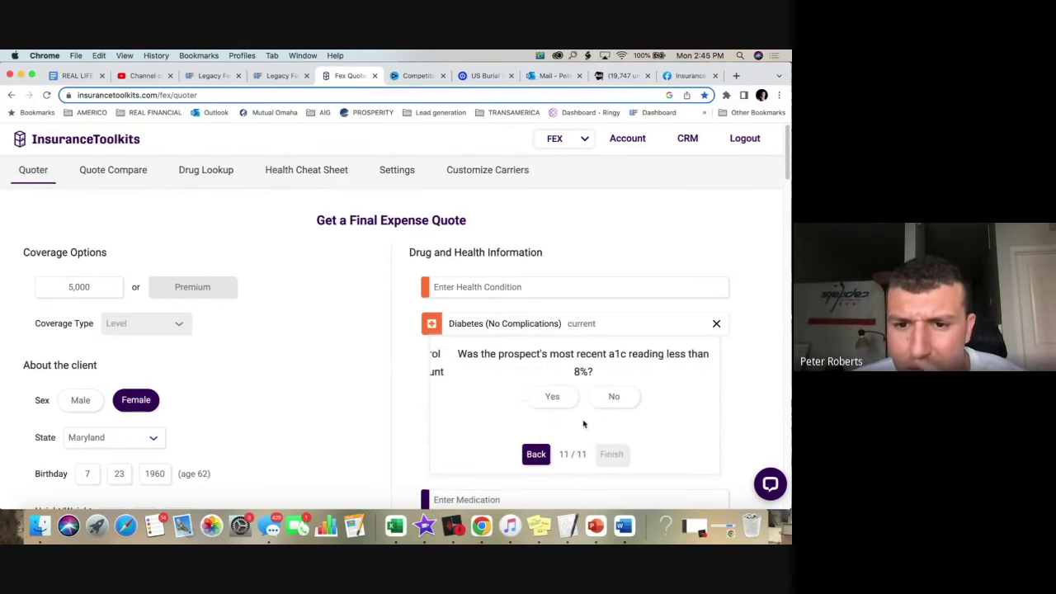
left_click_drag(597, 385, 432, 363)
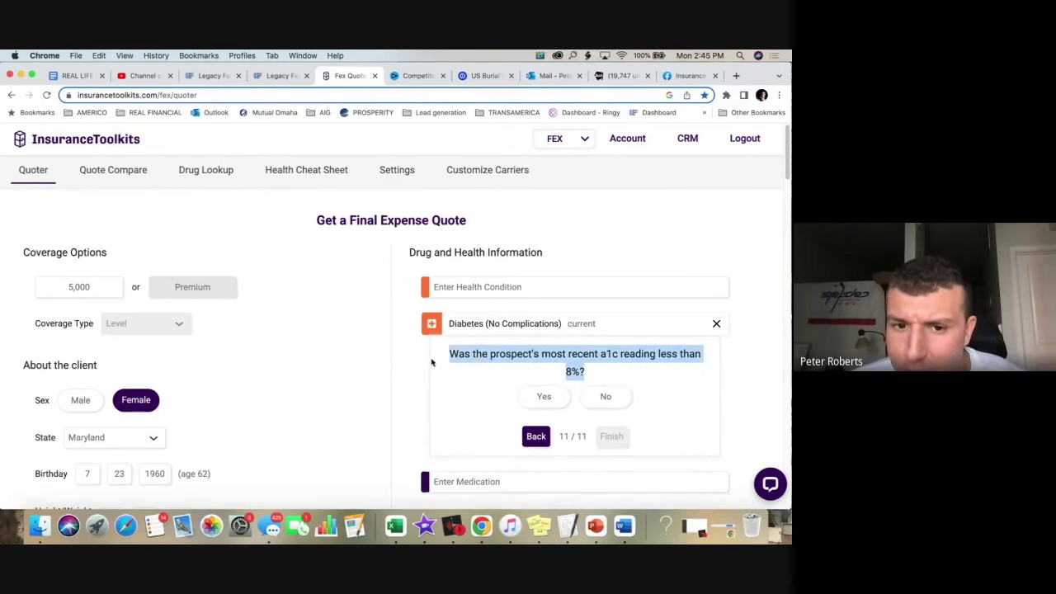
left_click(546, 401)
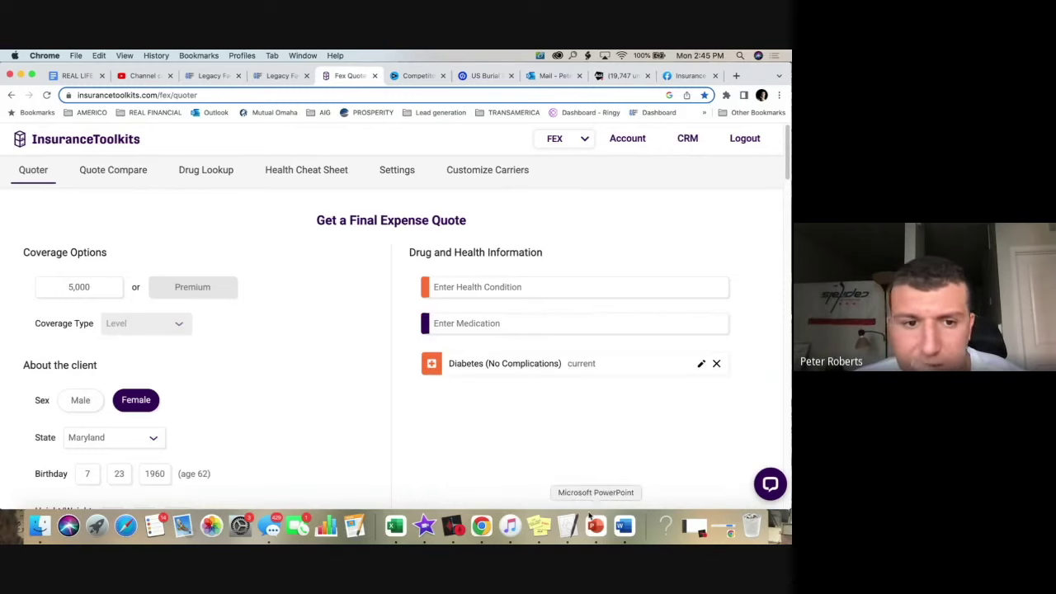
left_click(497, 326)
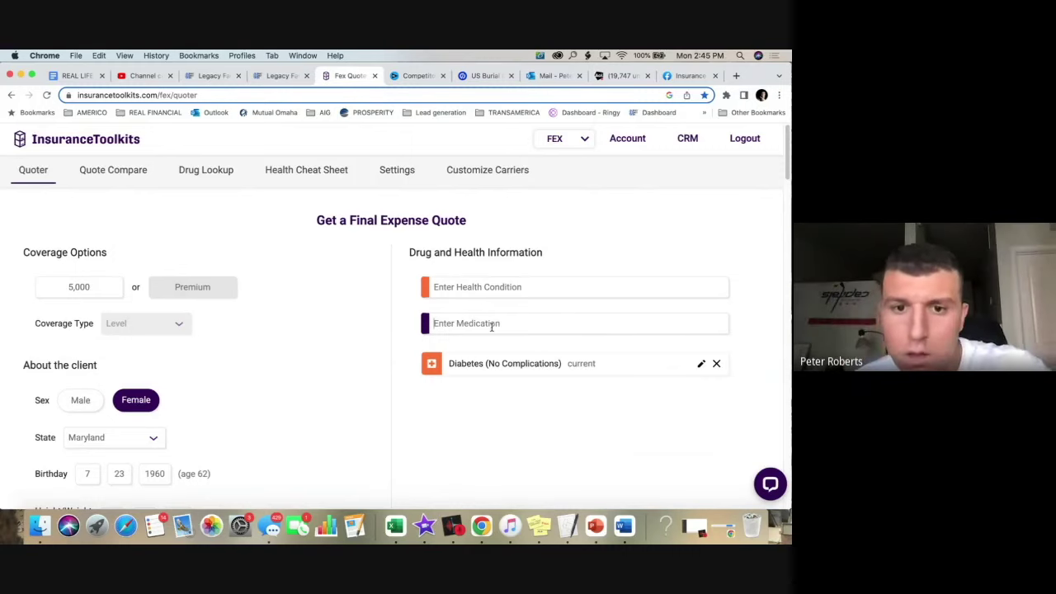
type("gaba")
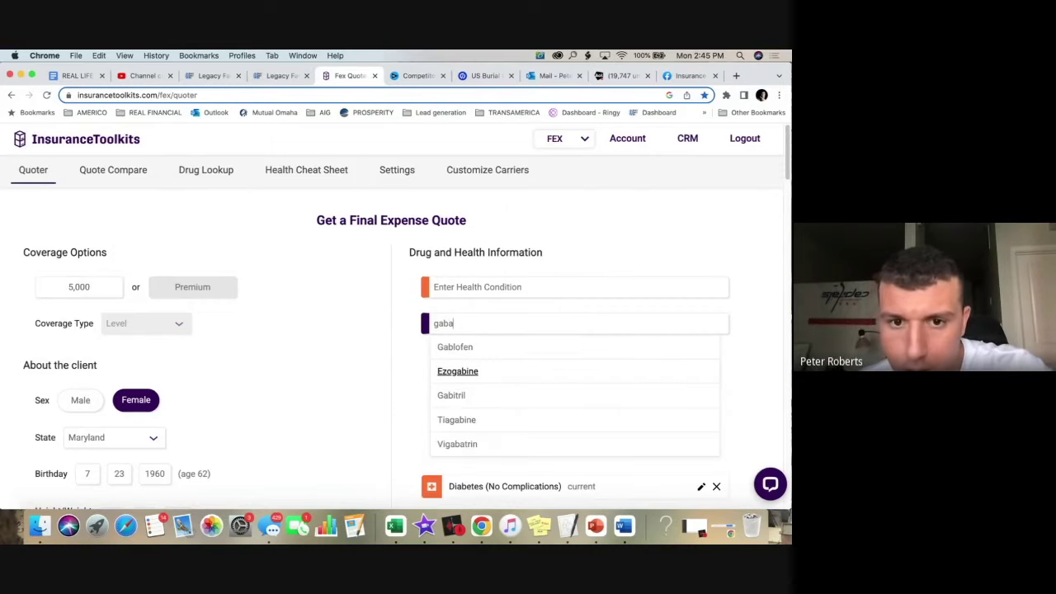
left_click_drag(459, 328, 392, 327)
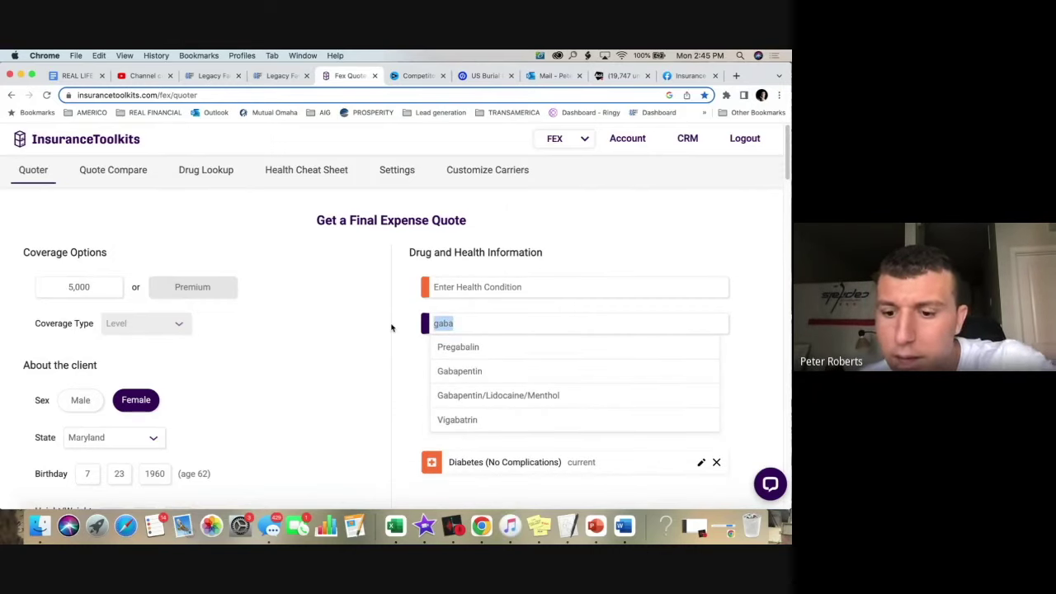
key("BackSpace")
- Add the medication Lyrica for Diabetic Neuropathy (Nerve), and complete its questions with Yes to an a1c reading below 8%
type("lyr")
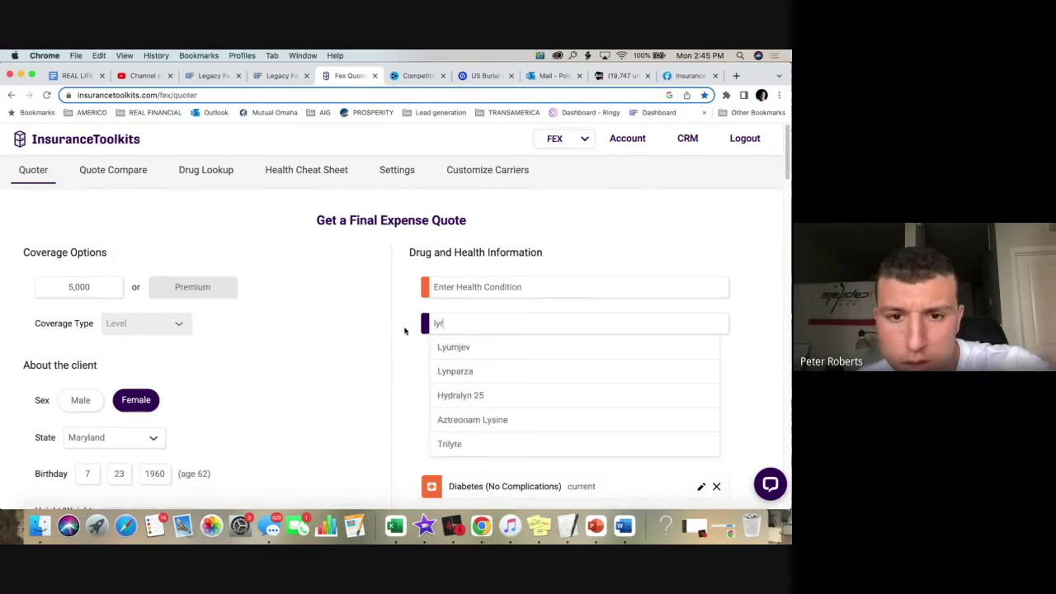
type("i")
left_click(454, 353)
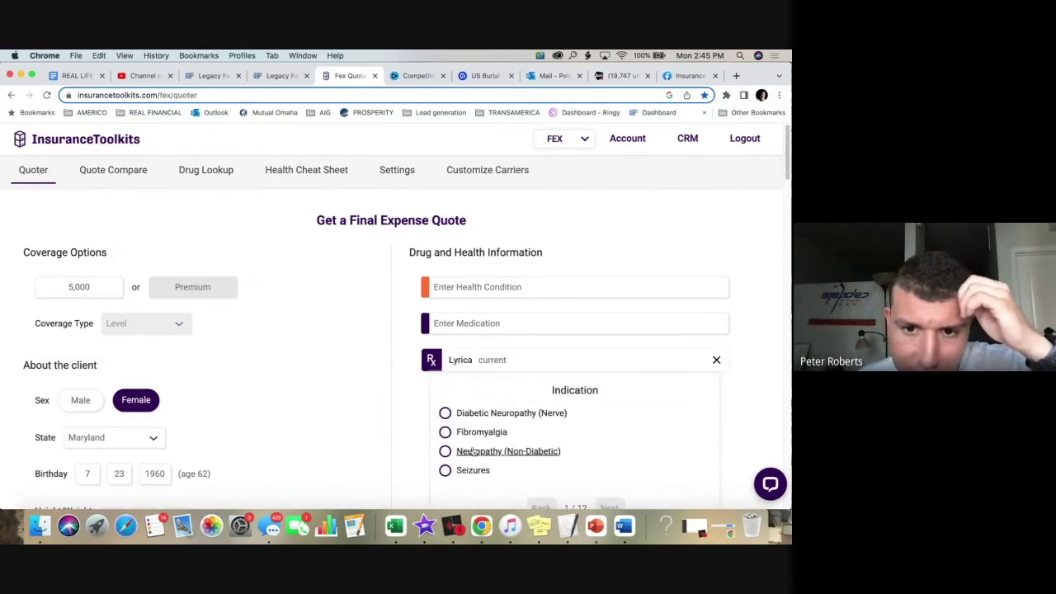
left_click(471, 413)
scroll(608, 428, "down", 2)
left_click(609, 428)
left_click(604, 308)
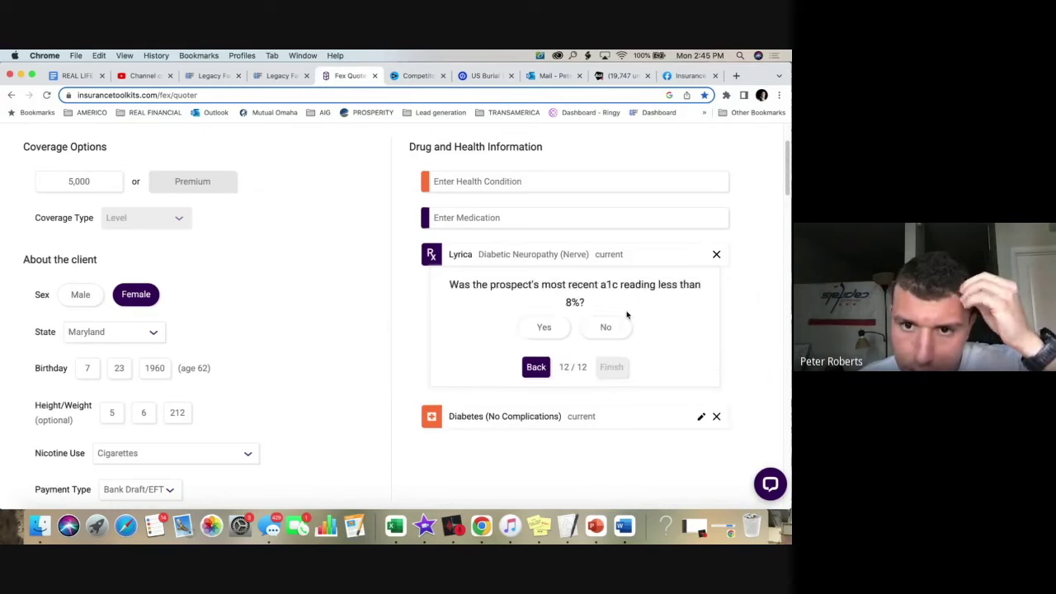
left_click(532, 331)
- Get new quotes with the updated health and medication details, and review the carrier list
scroll(388, 462, "down", 3)
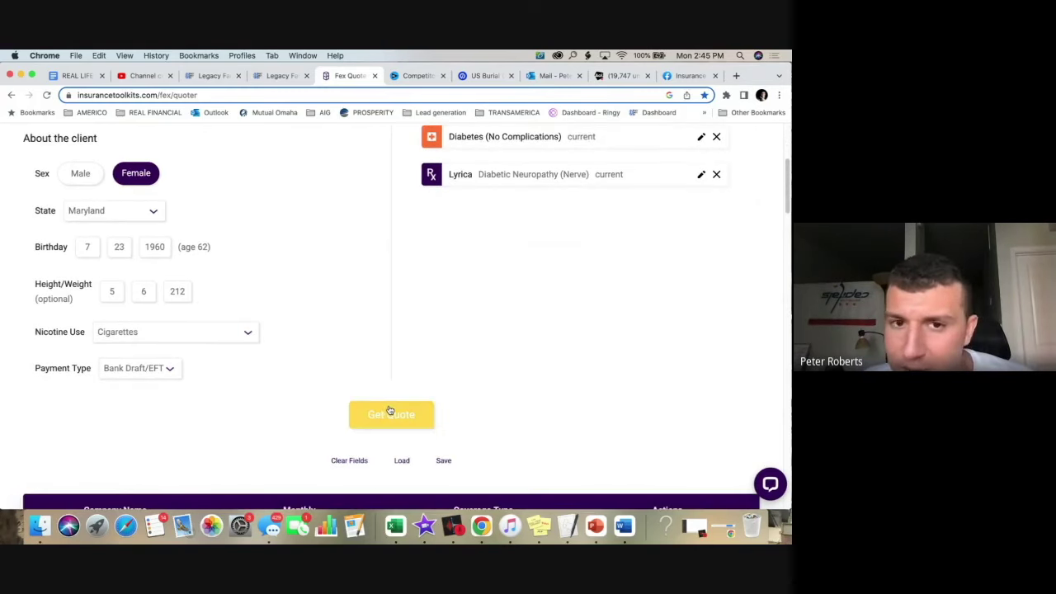
left_click(389, 412)
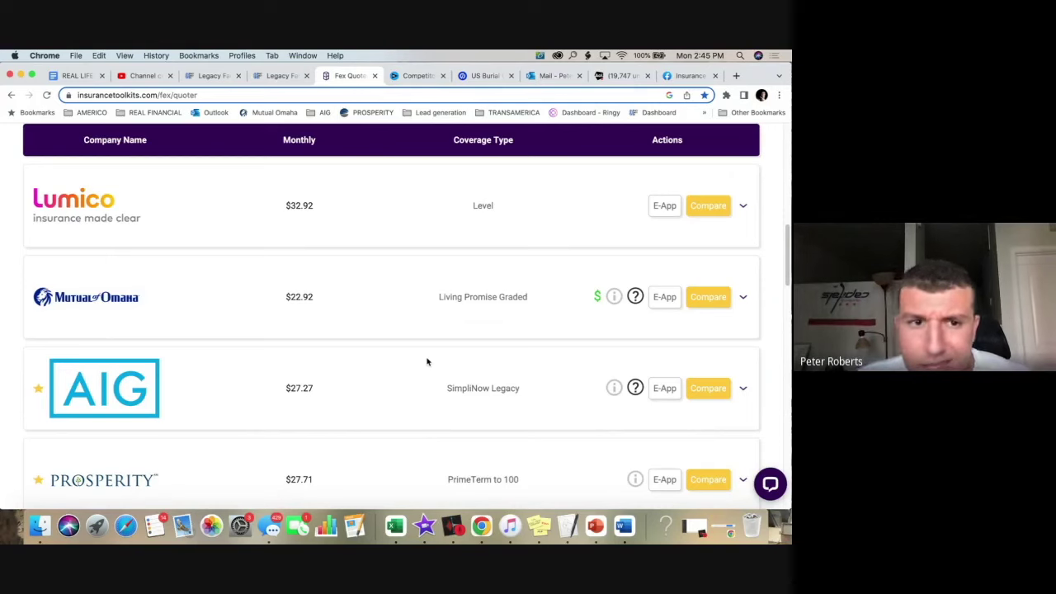
scroll(428, 362, "down", 4)
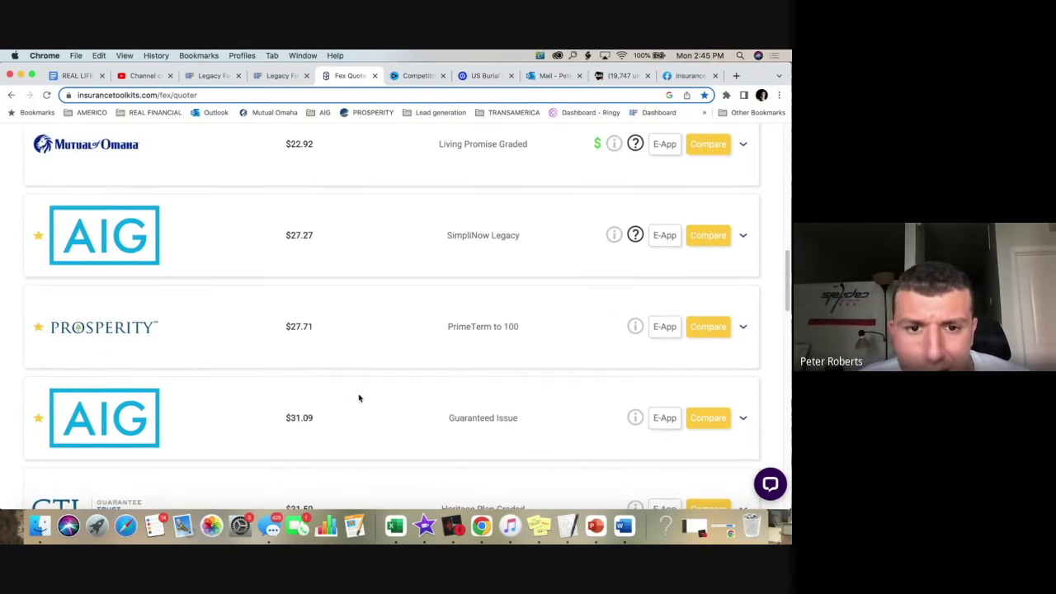
scroll(358, 396, "down", 3)
- Set the coverage amount to 7,000, get new quotes and check the Royal Neighbors of America monthly premium
scroll(349, 393, "up", 20)
left_click_drag(91, 286, 14, 283)
type("7000")
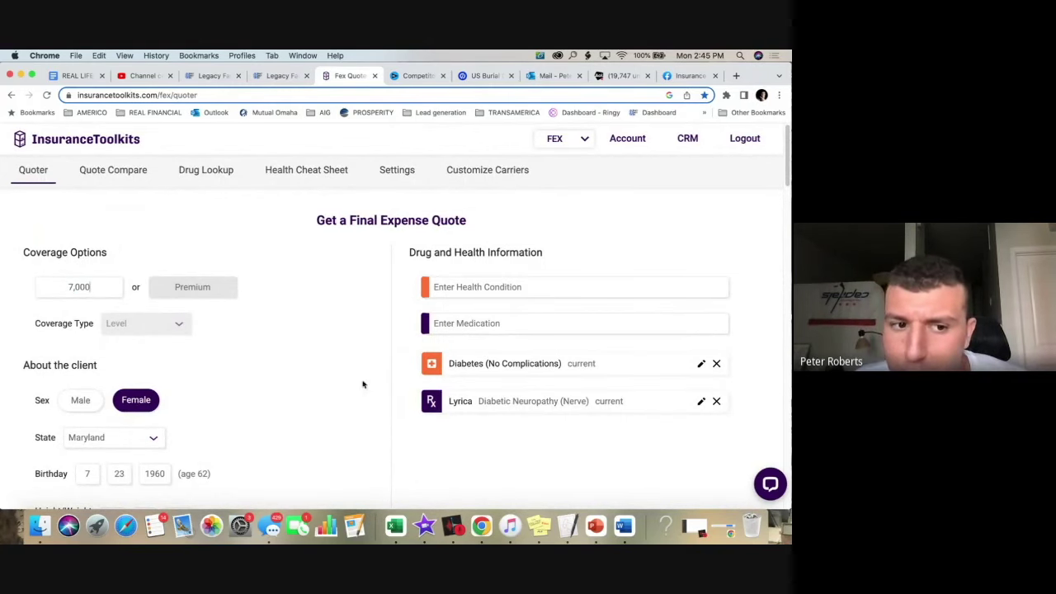
scroll(360, 382, "down", 5)
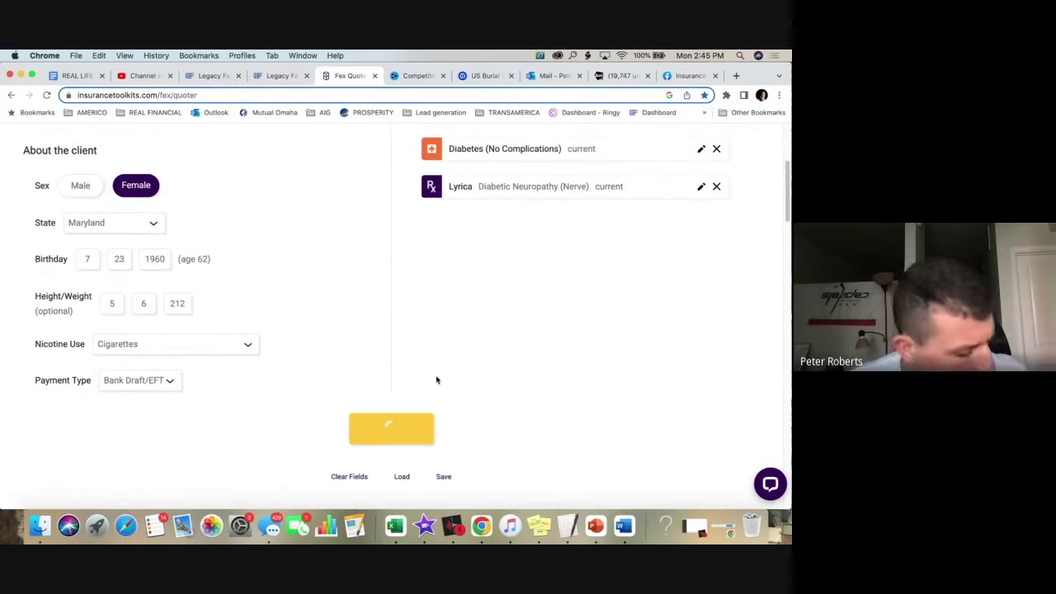
scroll(436, 379, "down", 1)
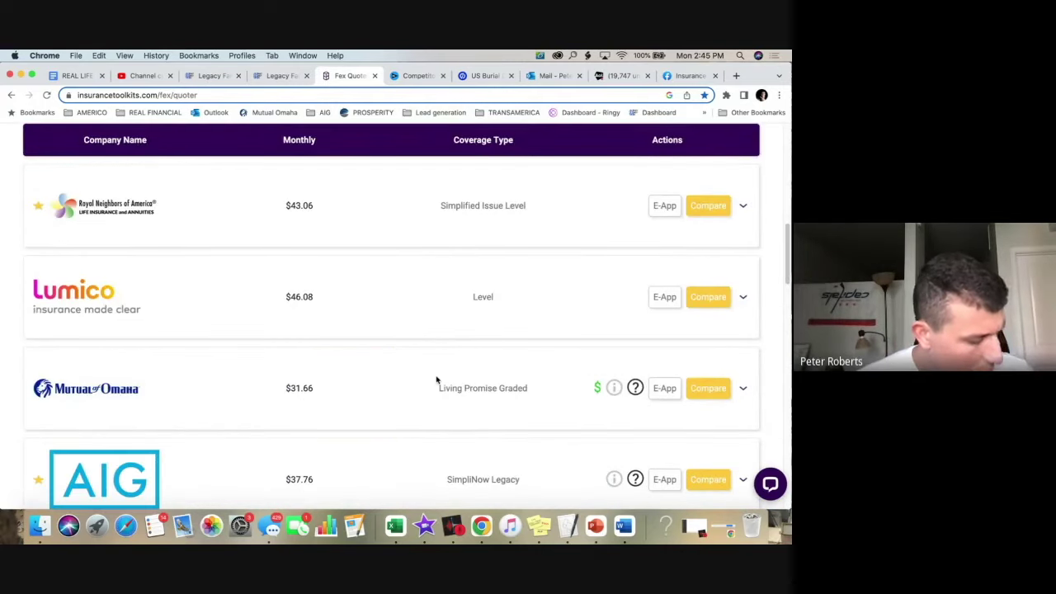
scroll(436, 379, "up", 9)
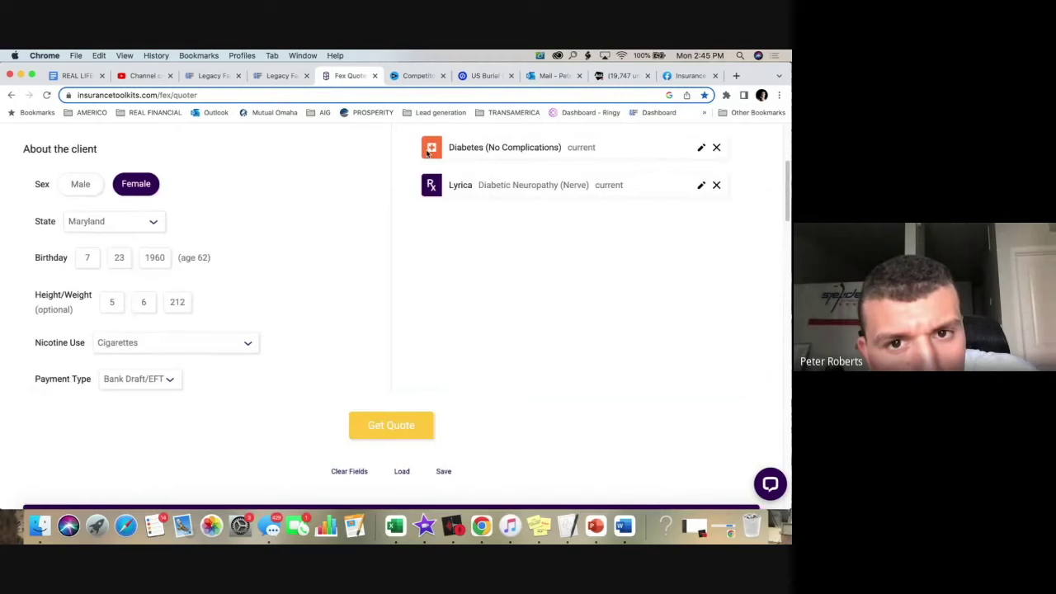
scroll(439, 355, "down", 6)
left_click_drag(344, 342, 275, 347)
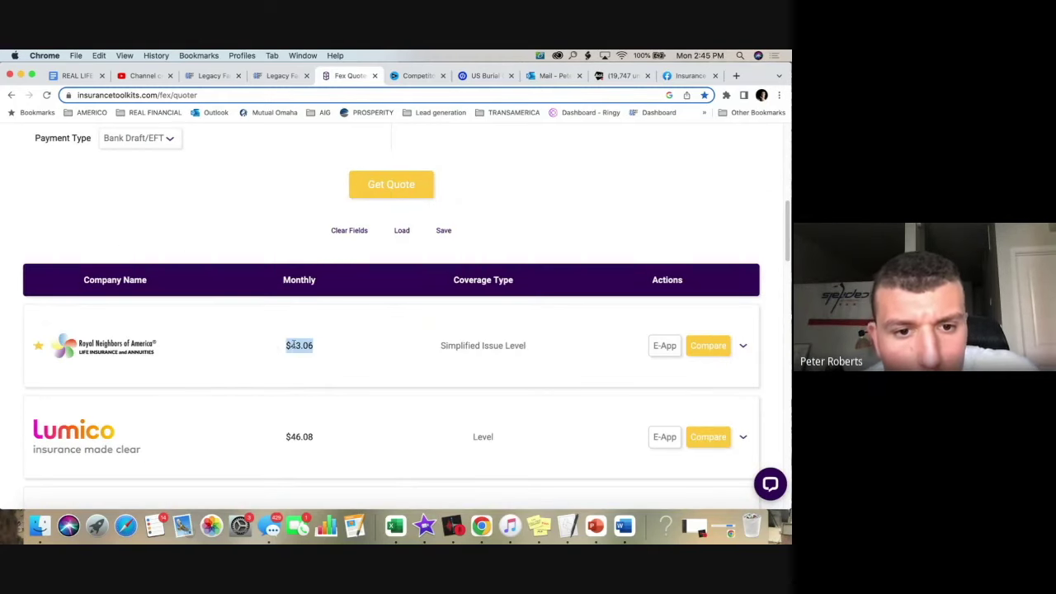
scroll(429, 354, "up", 12)
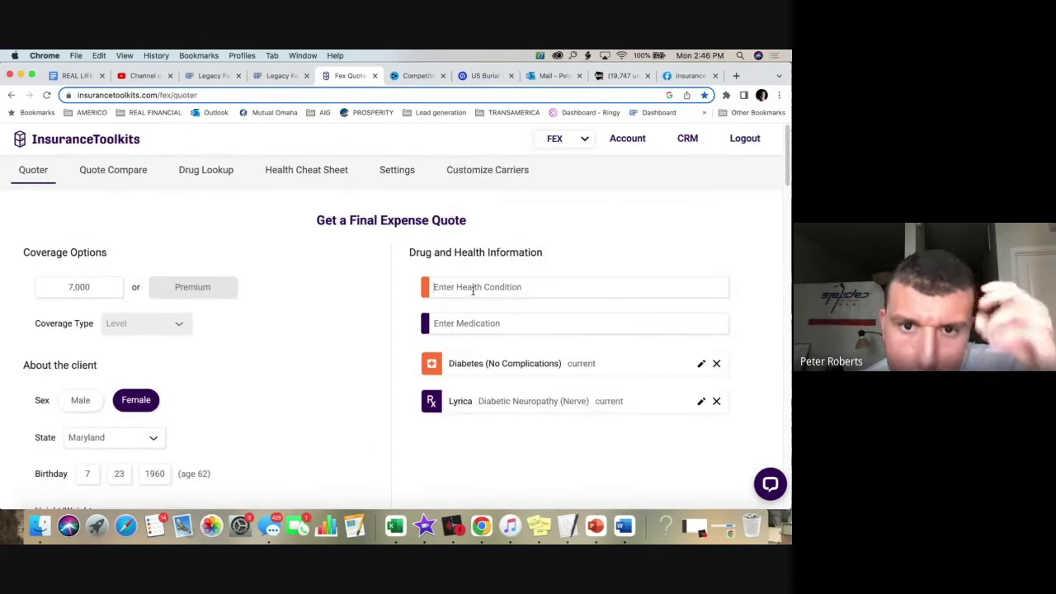
left_click(467, 323)
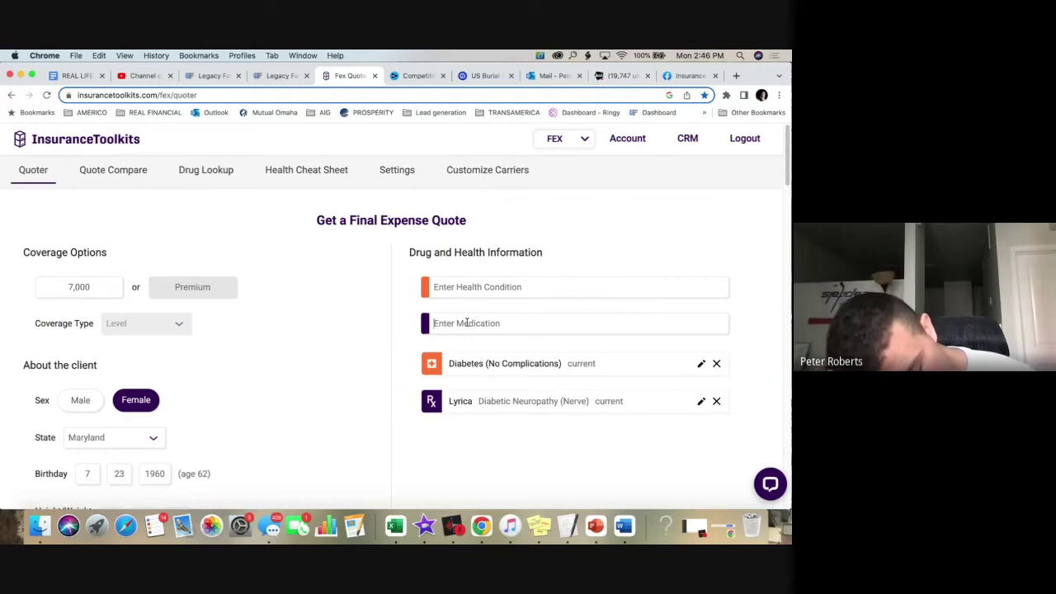
type("aspr")
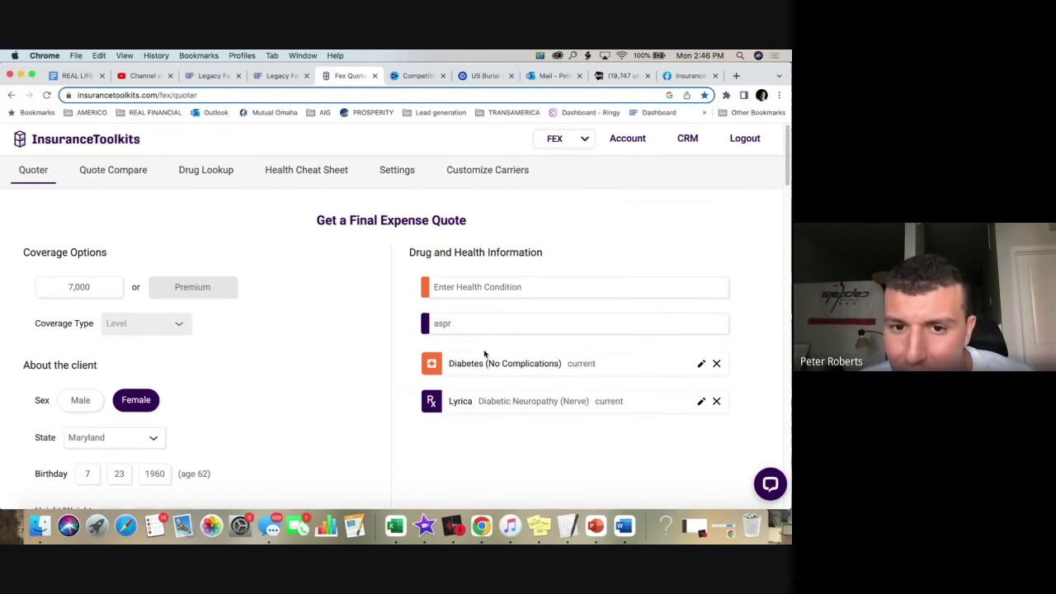
double_click(470, 326)
- Add the medication Lisinopril for High Blood Pressure (Controlled), keeping the default fill dates and completing its questions
type("lisin")
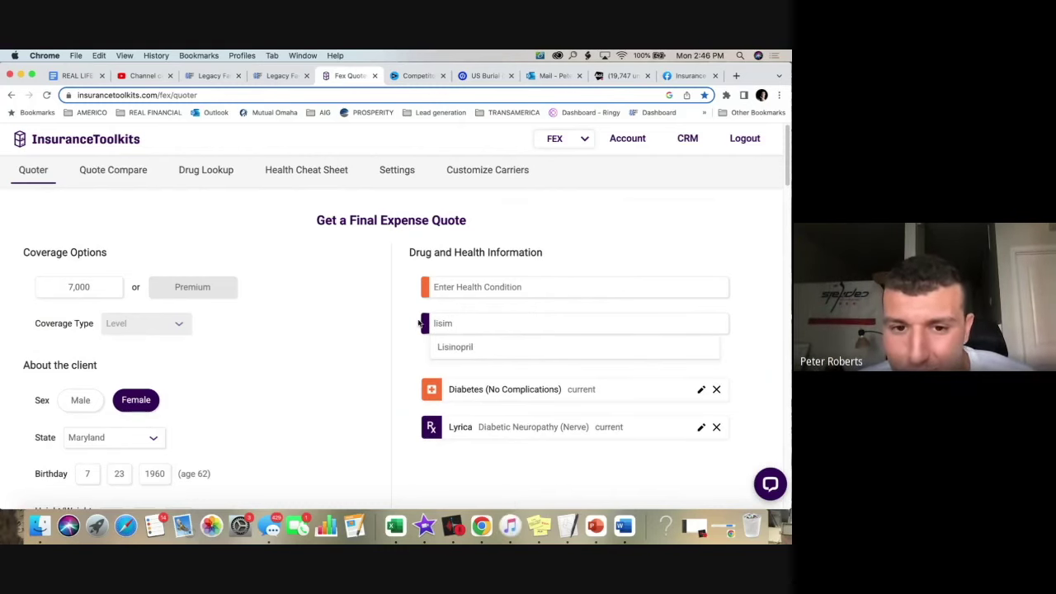
left_click(455, 346)
left_click(461, 451)
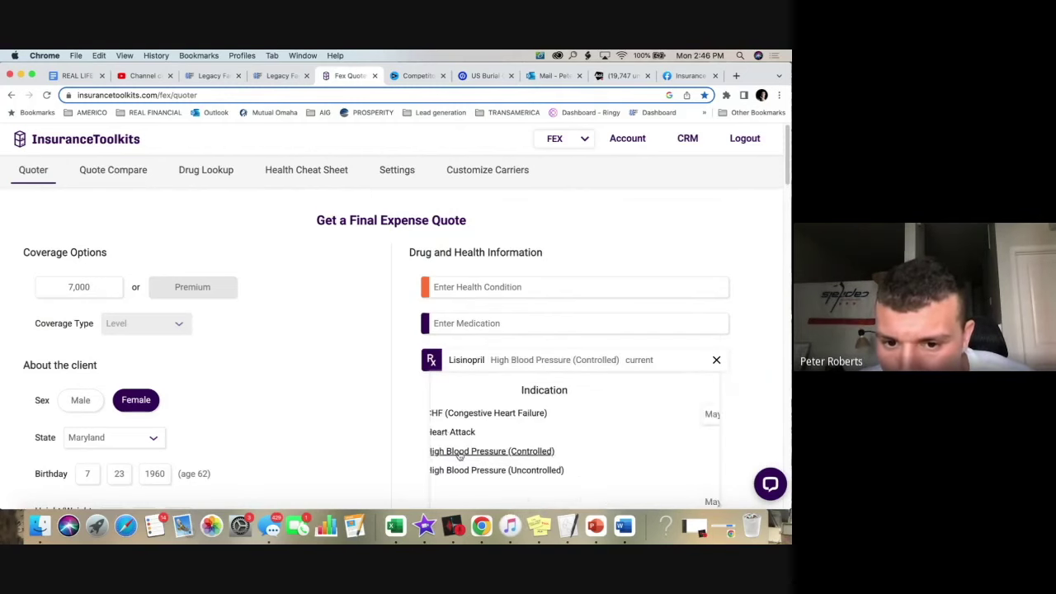
scroll(596, 481, "down", 3)
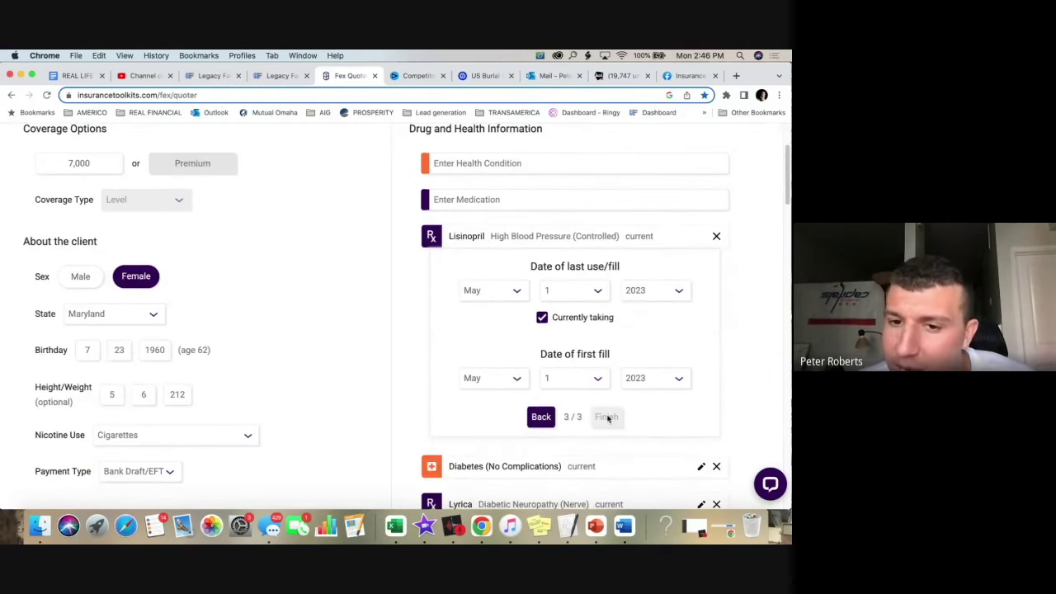
left_click(606, 416)
left_click(608, 309)
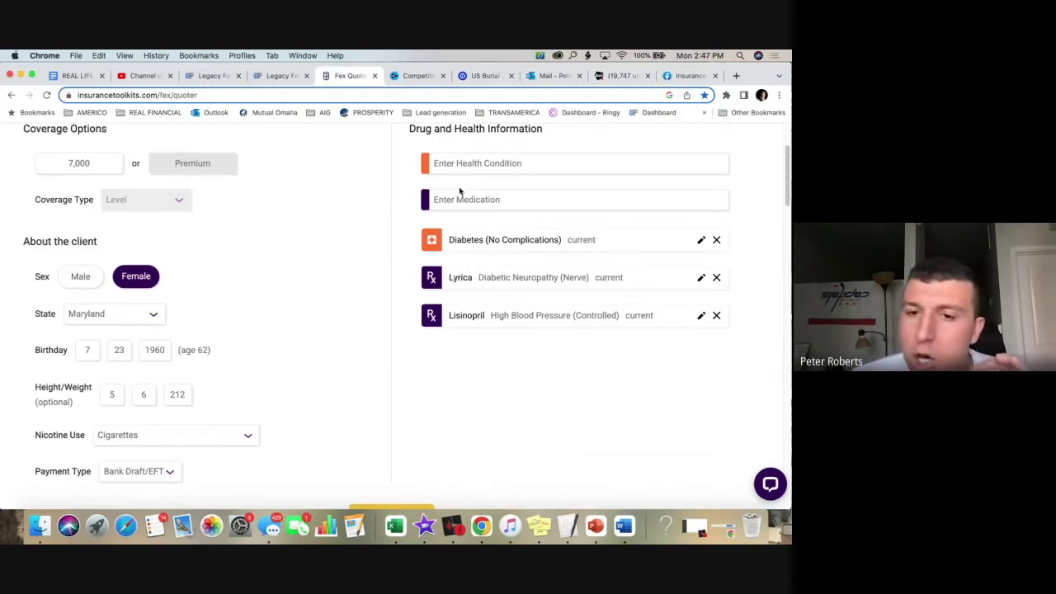
- Review the quoted premiums and open the quote comparison for the Royal Neighbors Simplified Issue Level plan
left_click(512, 208)
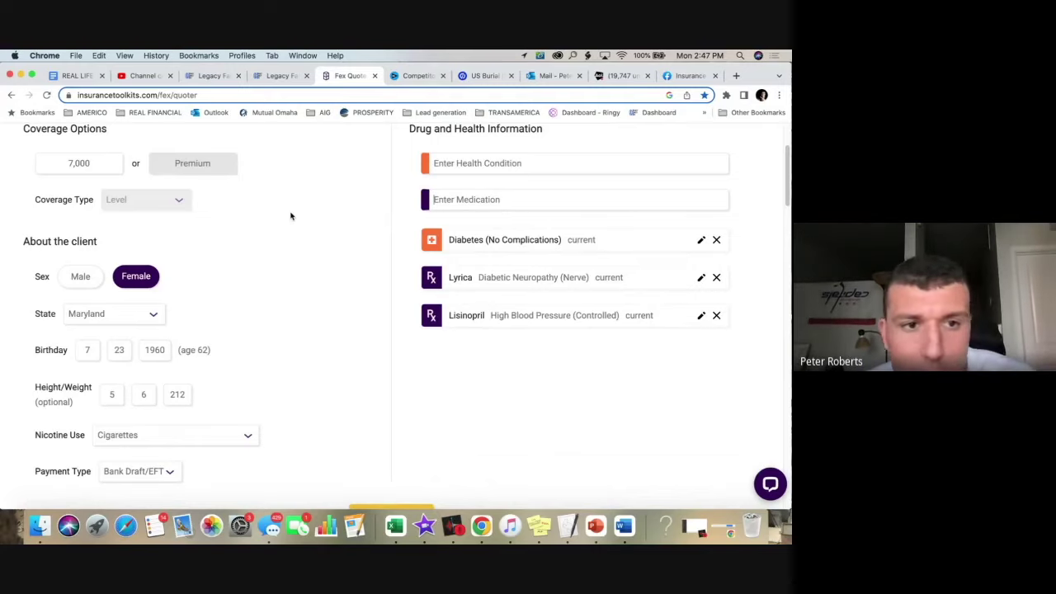
scroll(250, 311, "down", 5)
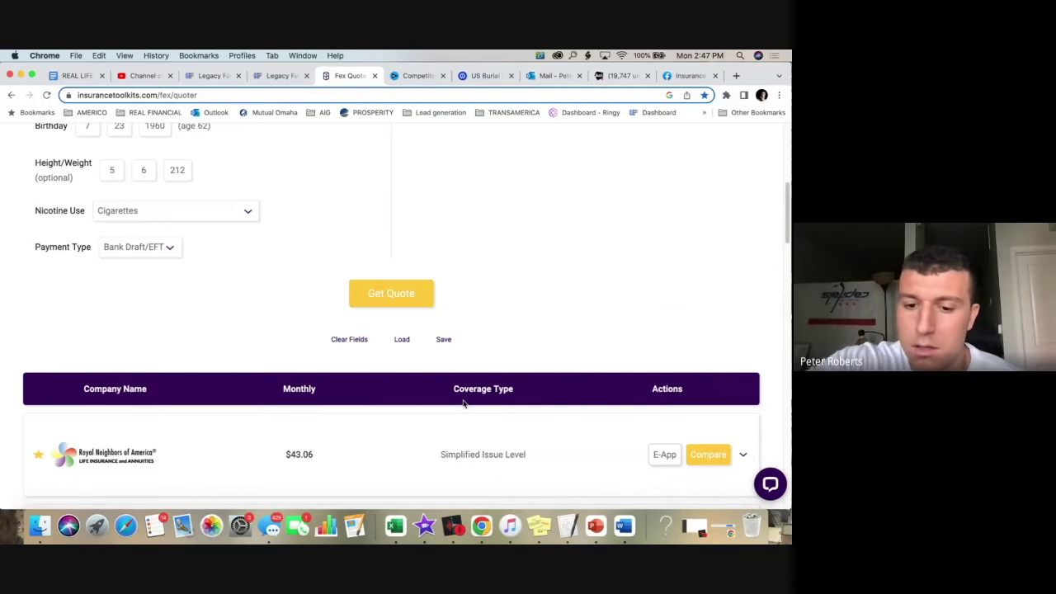
key("XF86AudioLowerVolume")
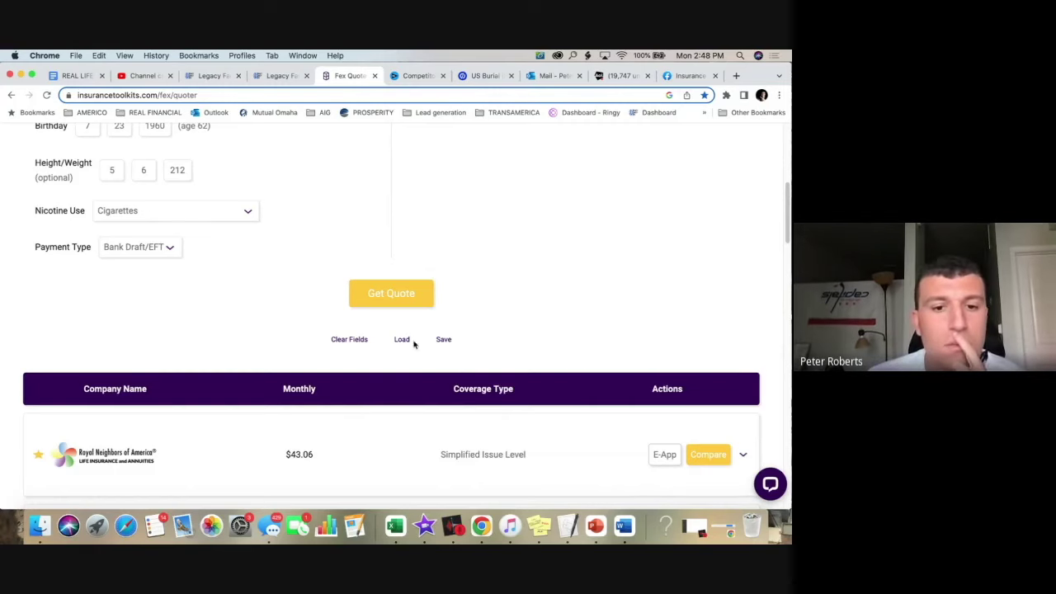
scroll(388, 330, "down", 3)
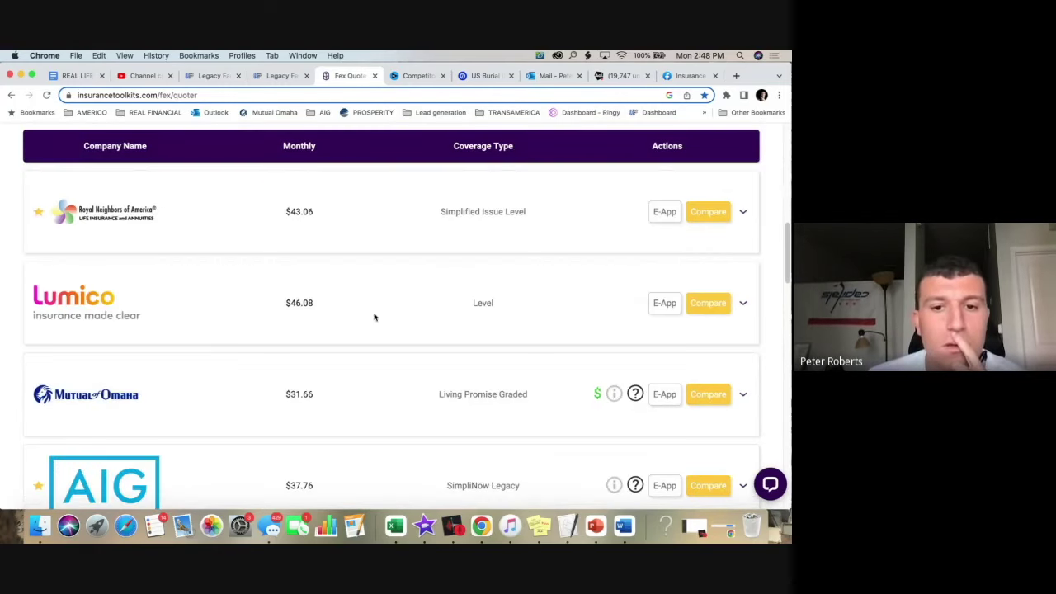
left_click(717, 221)
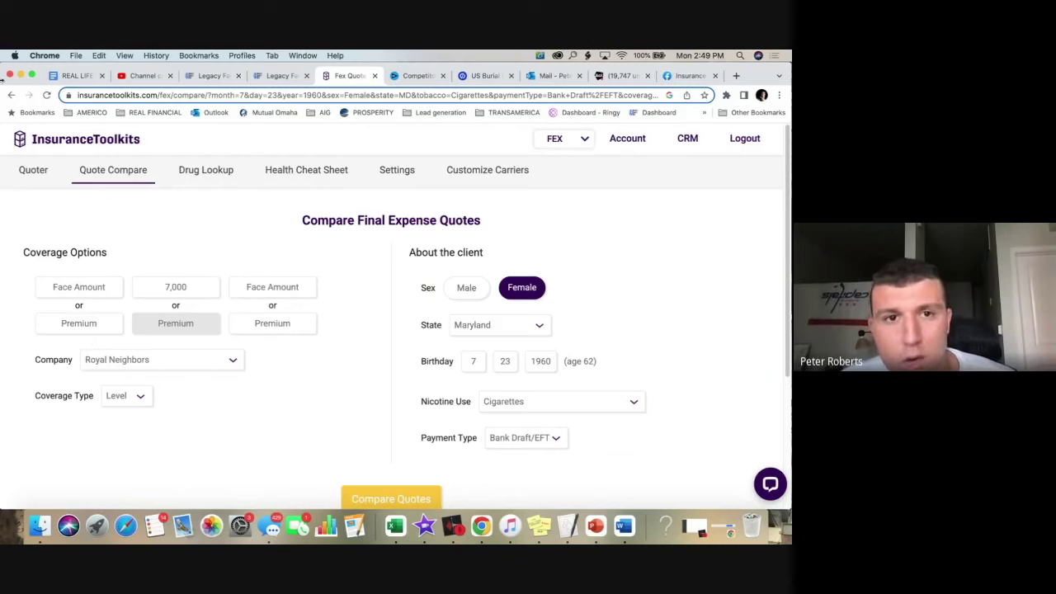
- Consult the client's CRM contact record, and return to the Quoter to review the carriers' premiums and coverage types
left_click(270, 76)
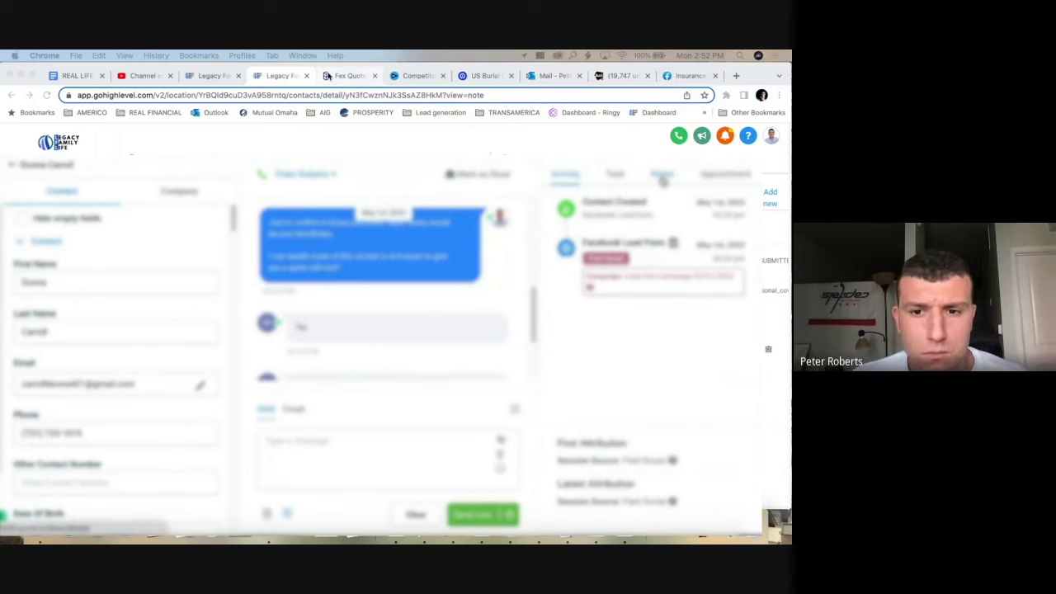
left_click(327, 75)
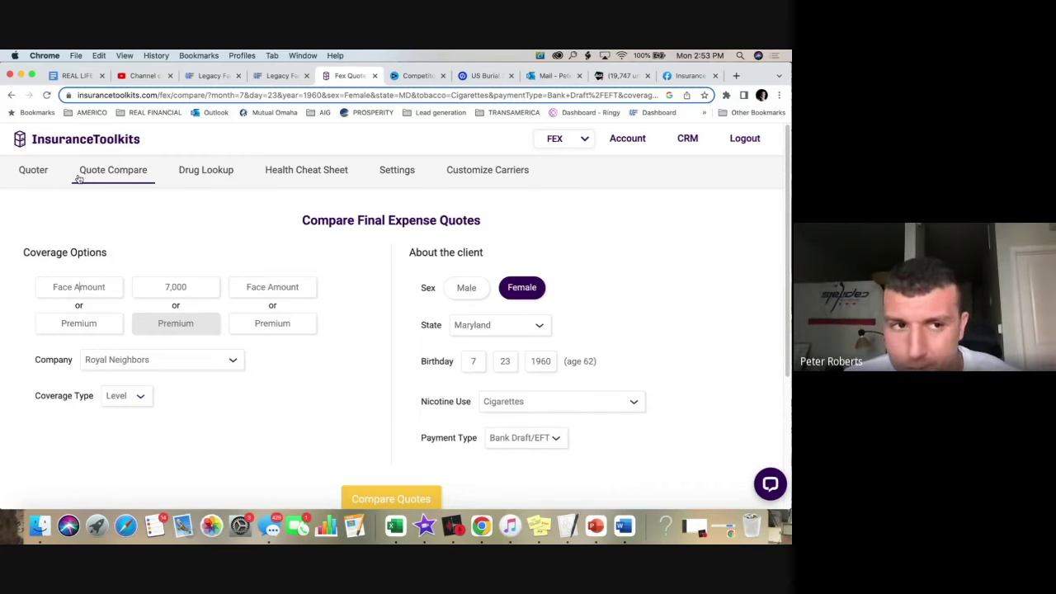
left_click(42, 173)
scroll(311, 415, "down", 10)
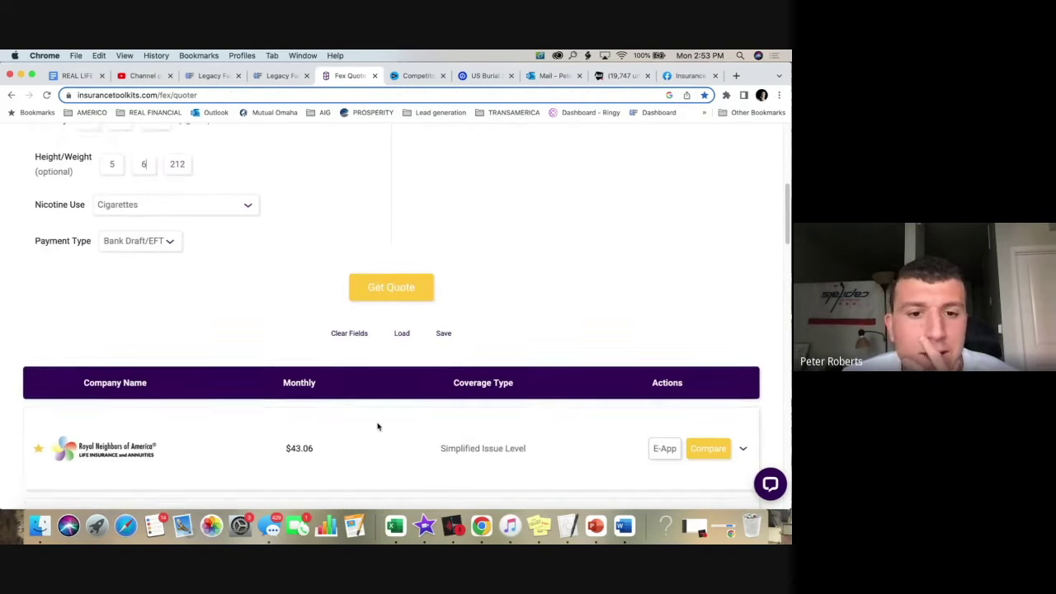
scroll(298, 417, "down", 5)
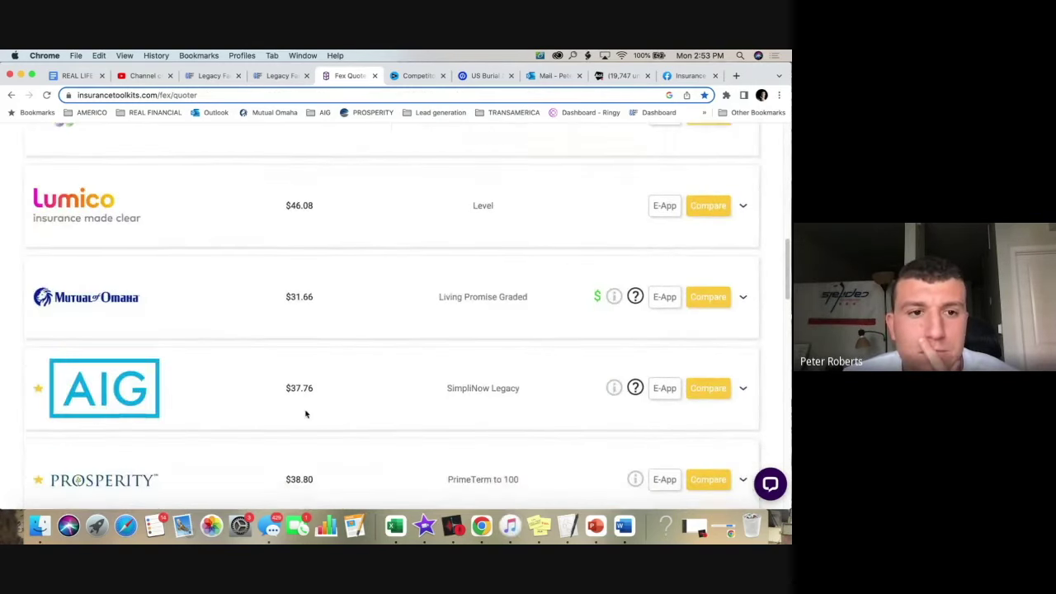
scroll(306, 414, "down", 5)
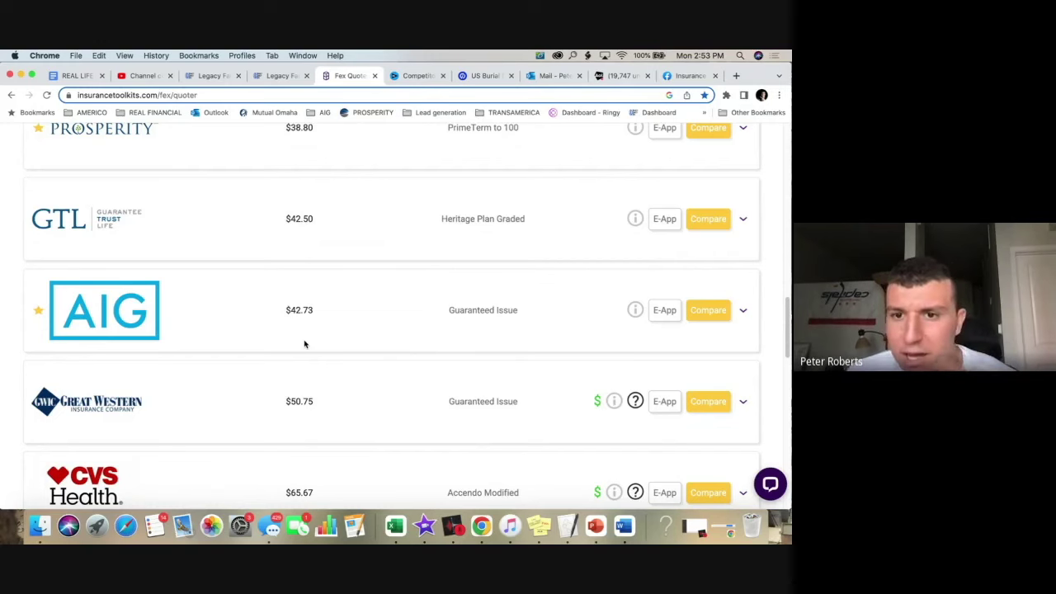
scroll(366, 434, "up", 3)
scroll(366, 434, "up", 10)
scroll(141, 407, "down", 3)
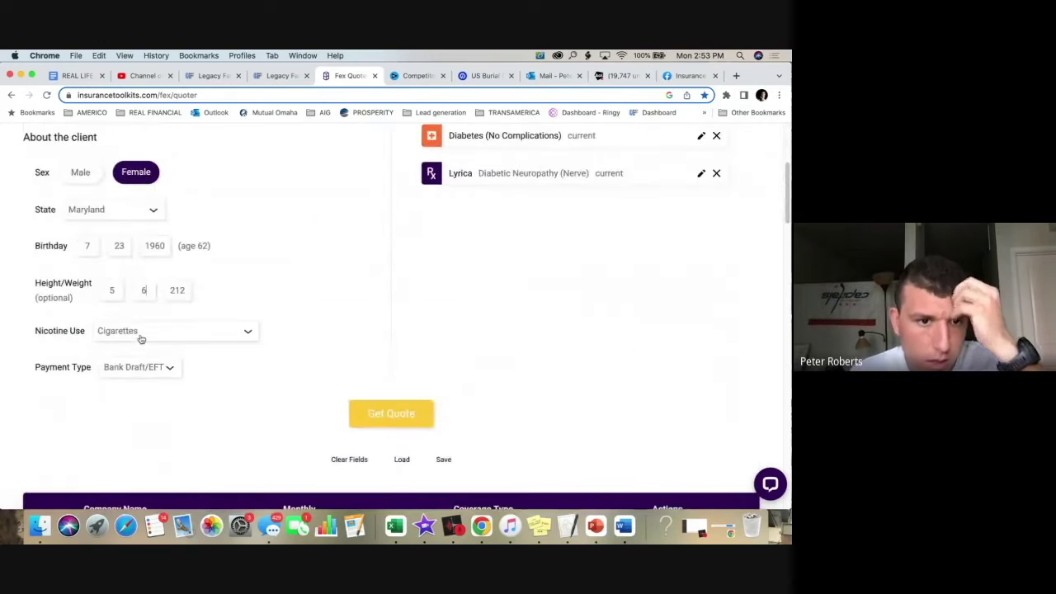
- Set the payment type to Direct Express and open the quote comparison for AIG's Guaranteed Issue plan
left_click(139, 366)
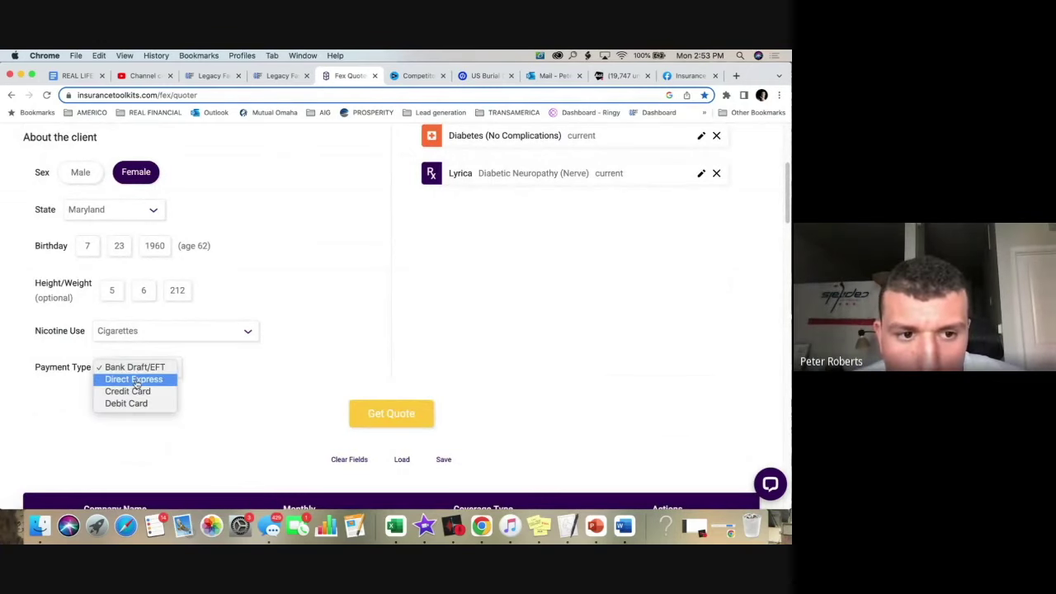
left_click(134, 380)
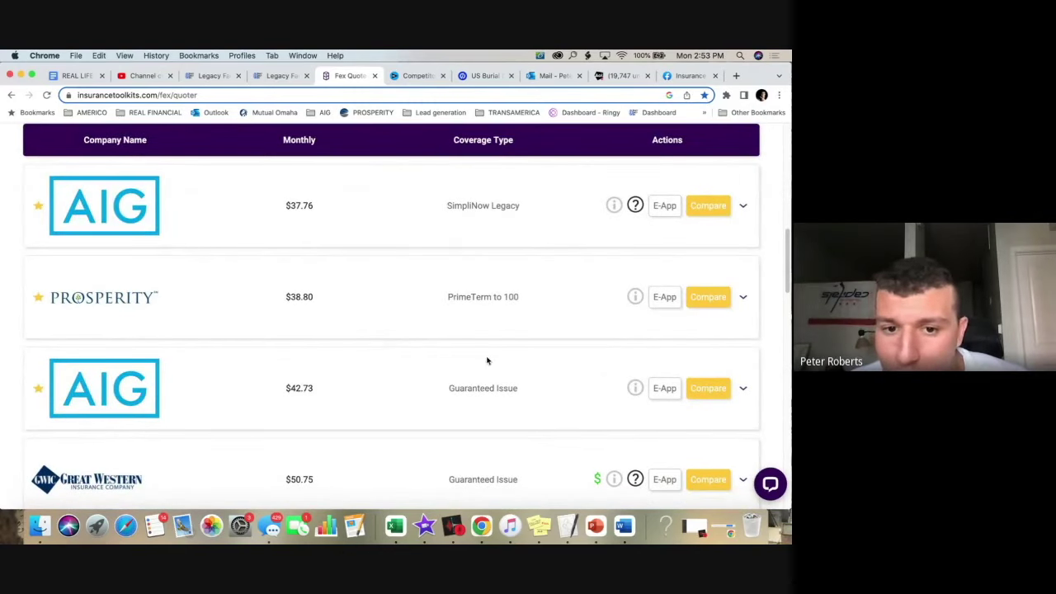
left_click(705, 388)
scroll(460, 407, "up", 1)
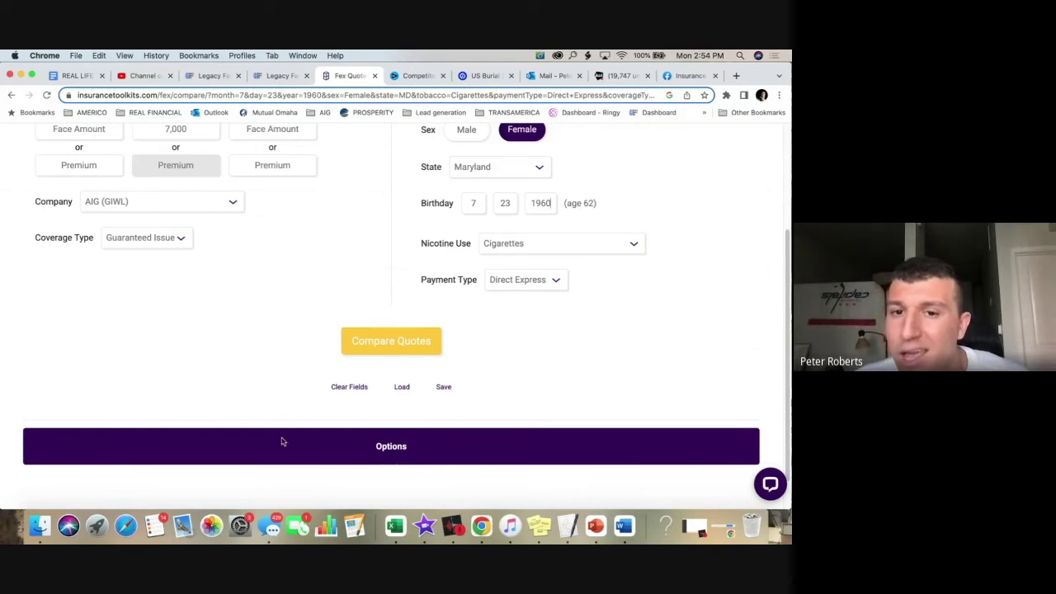
scroll(184, 489, "up", 3)
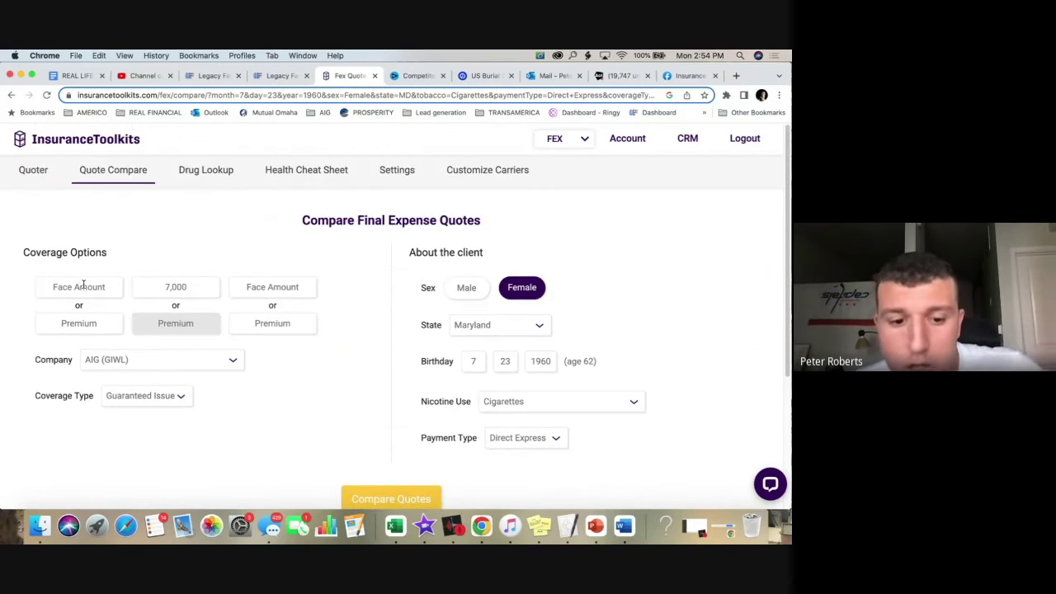
- Add face amounts of 5,000 and 10,000 alongside 7,000, compare the quotes and review the three monthly premiums
left_click(83, 285)
type("5000")
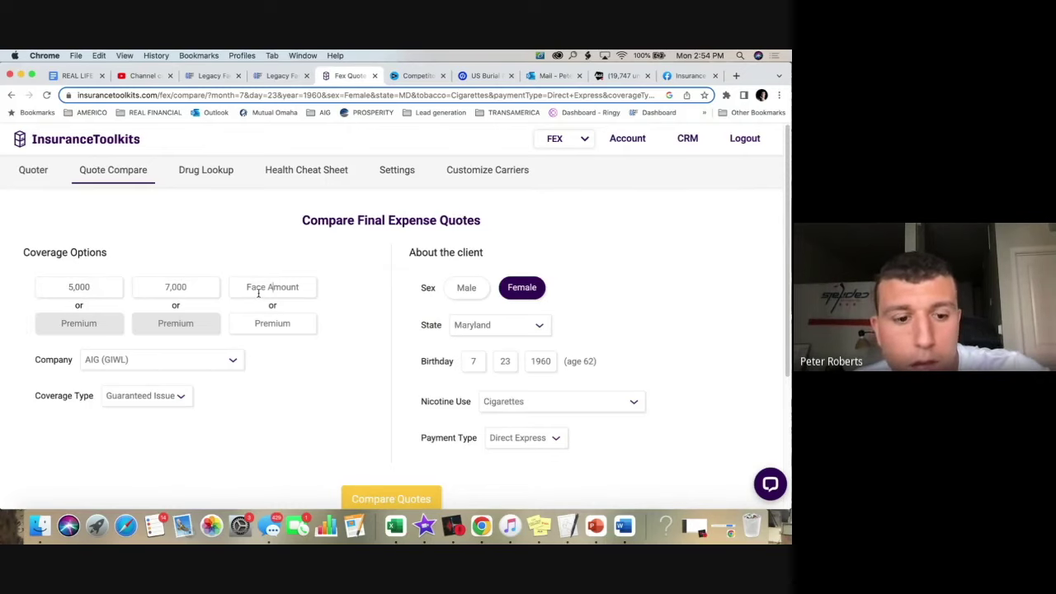
left_click(258, 293)
type("10,000")
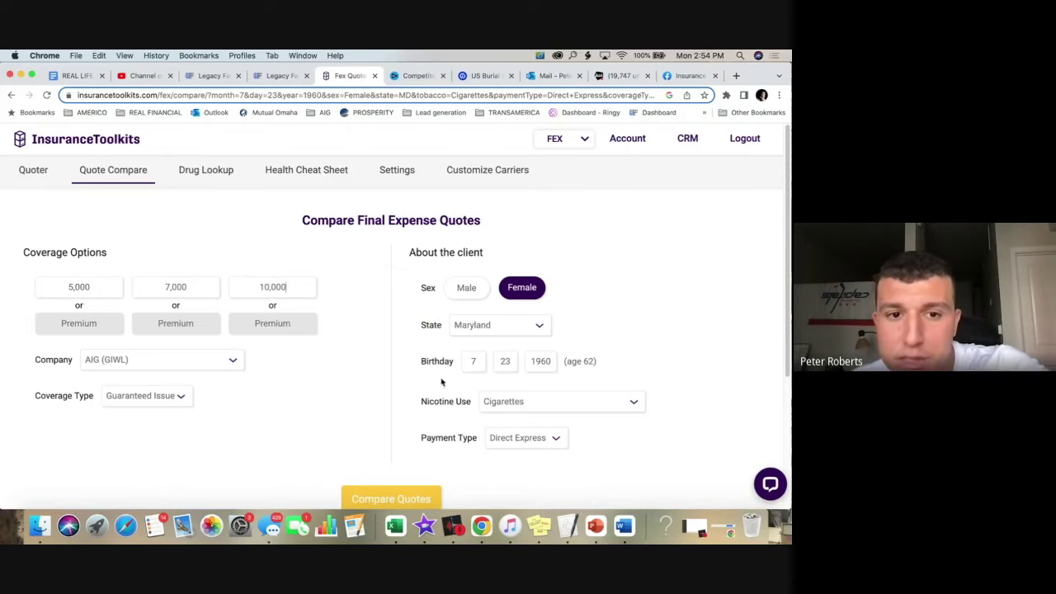
scroll(372, 448, "down", 3)
left_click(368, 370)
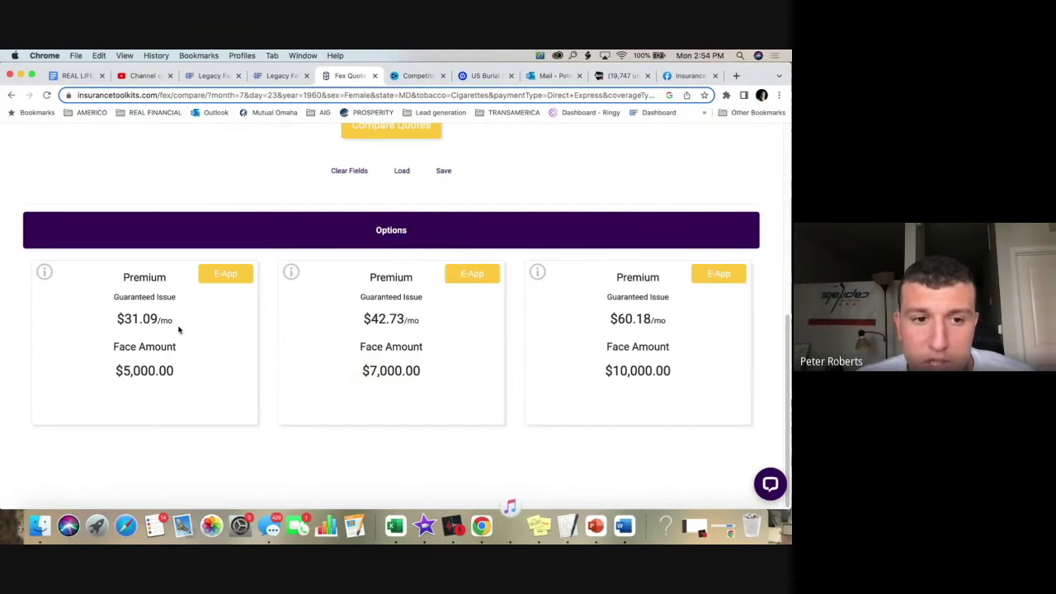
left_click_drag(437, 376, 344, 374)
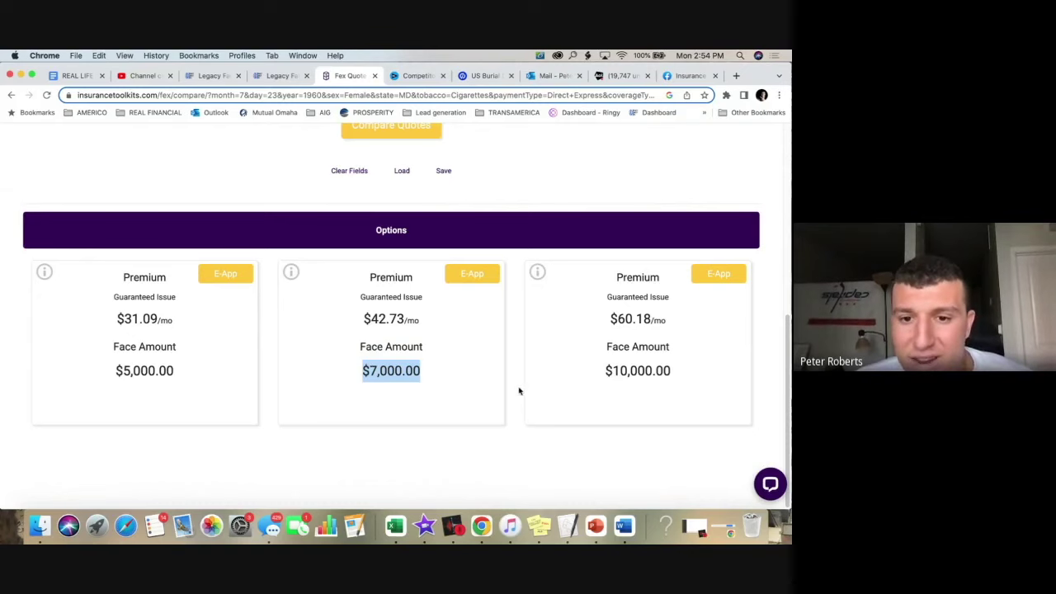
- Replace the 5,000 face amount with 8,000, compare the quotes again and review the premiums
scroll(432, 408, "up", 5)
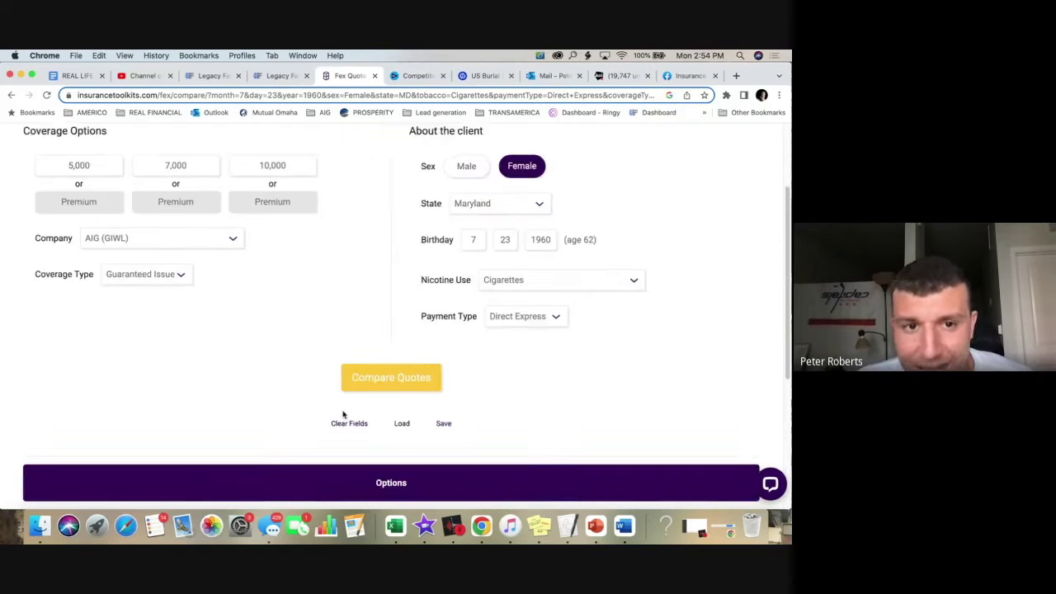
left_click_drag(293, 225, 226, 225)
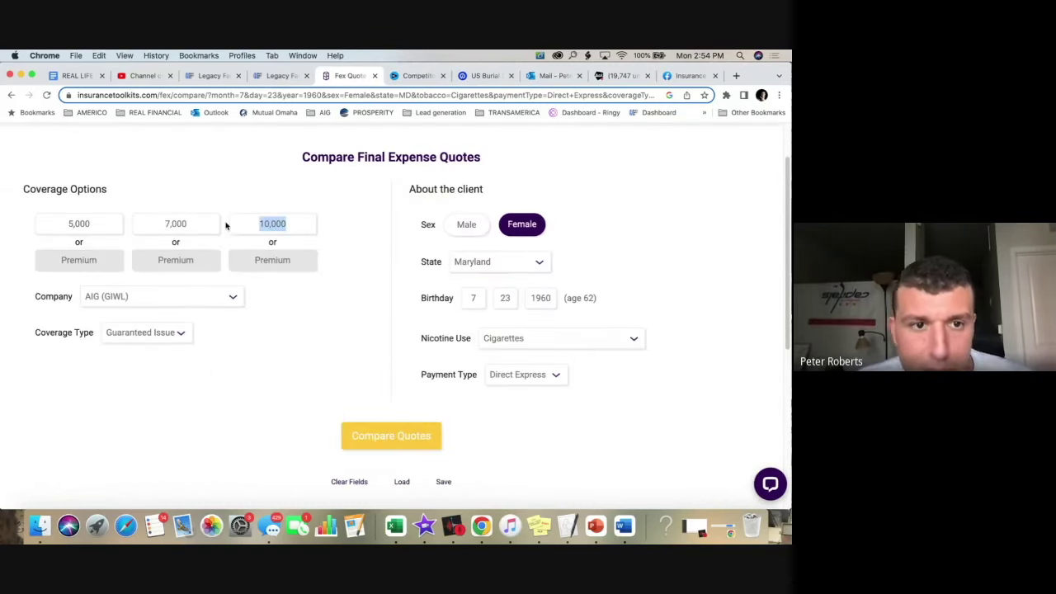
left_click_drag(115, 226, 19, 229)
type("8000")
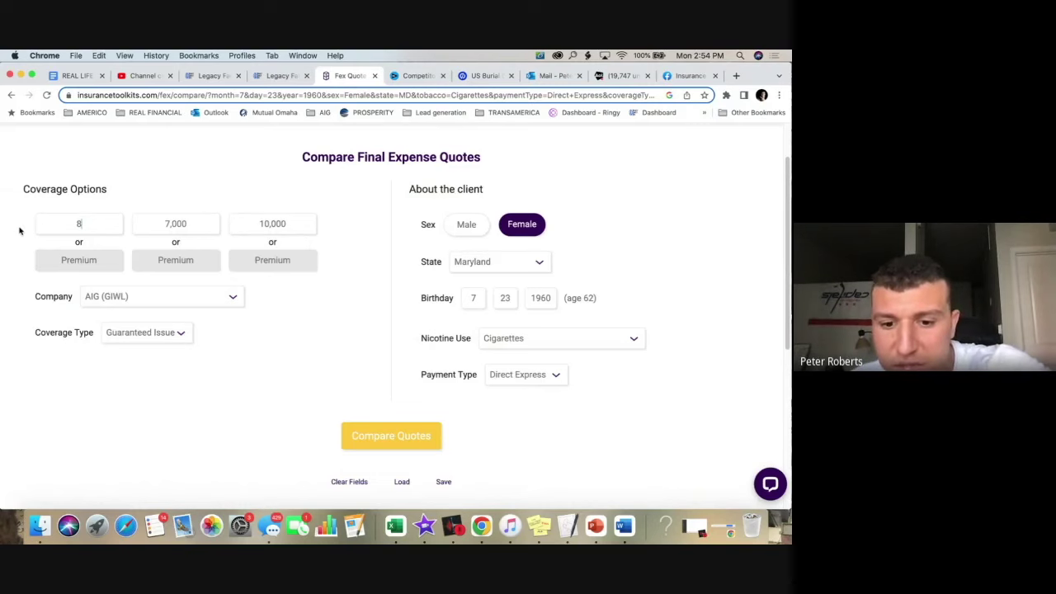
left_click(401, 435)
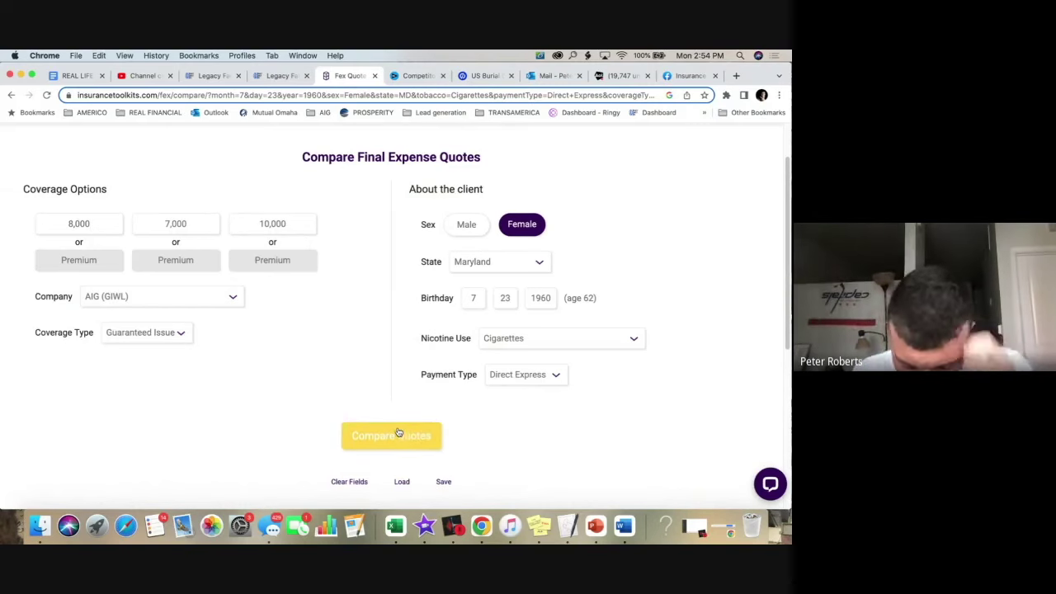
scroll(398, 431, "down", 5)
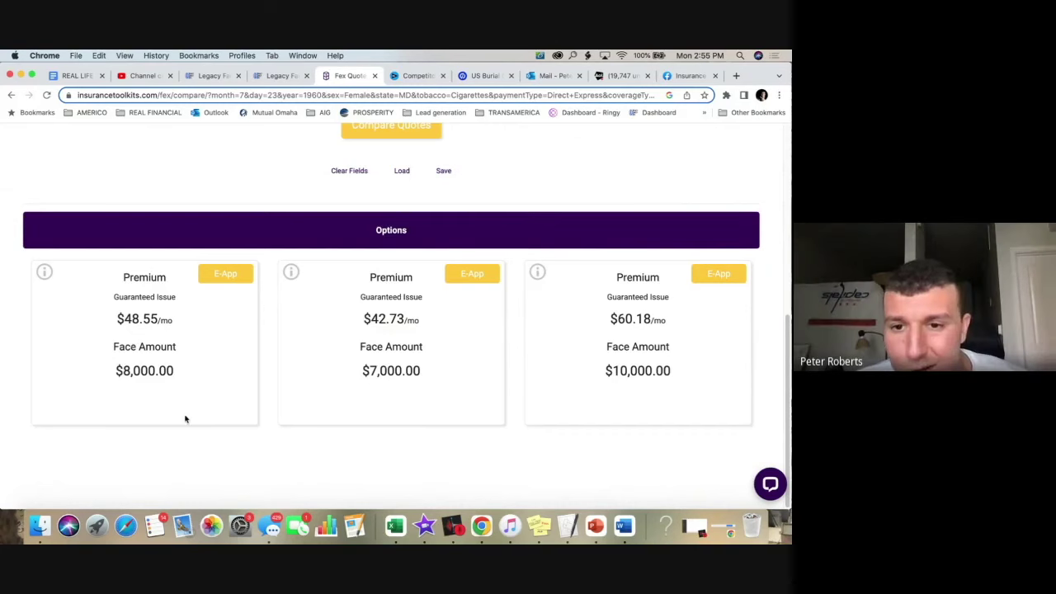
- Change the third face amount to 5,000, rerun the comparison and check that option's monthly premium
scroll(240, 336, "up", 2)
scroll(240, 336, "up", 4)
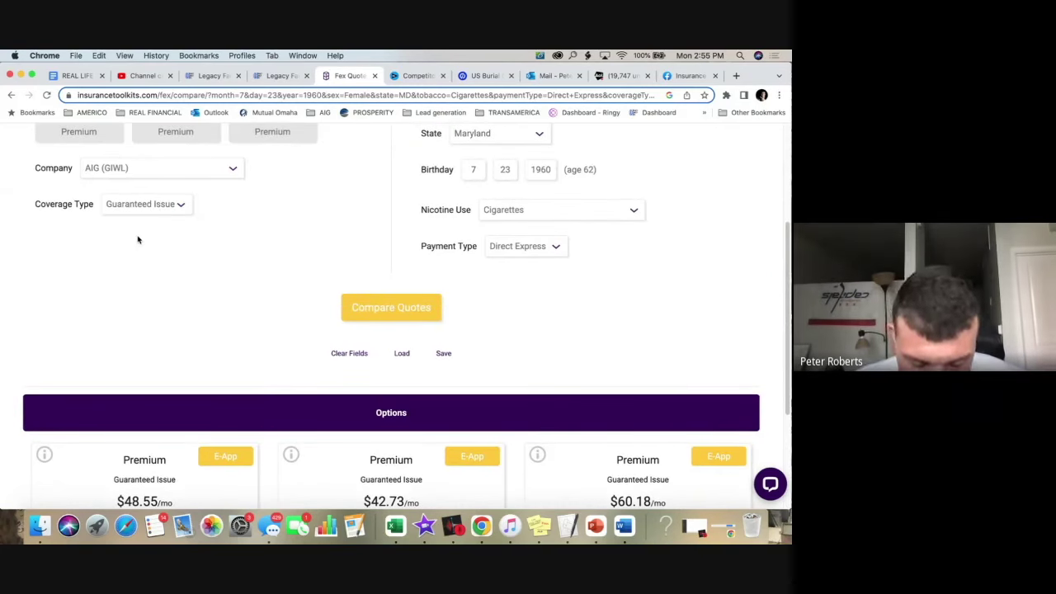
scroll(251, 265, "up", 6)
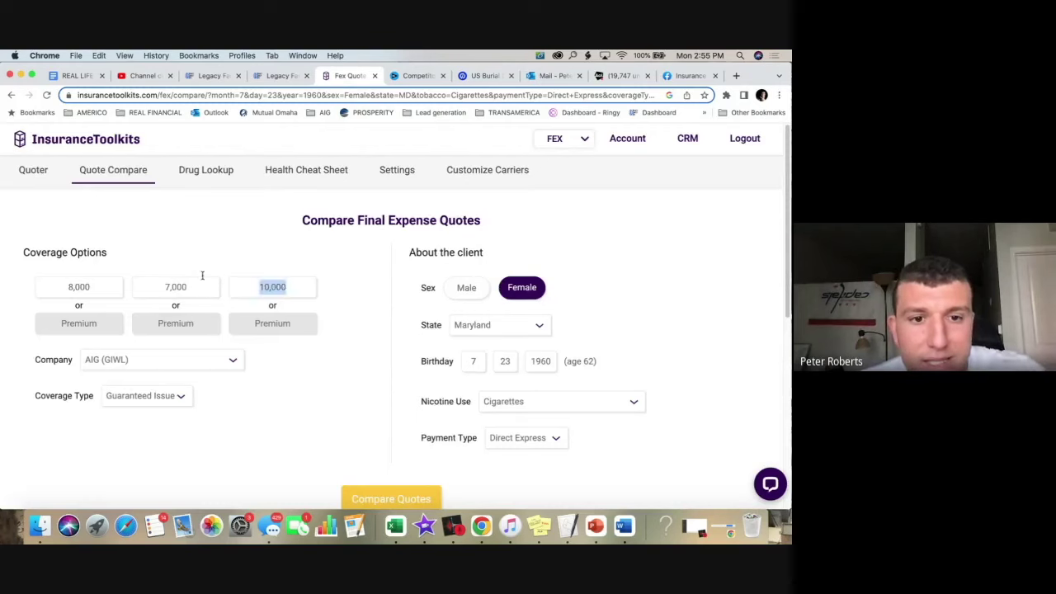
left_click_drag(306, 282, 202, 279)
type("5000")
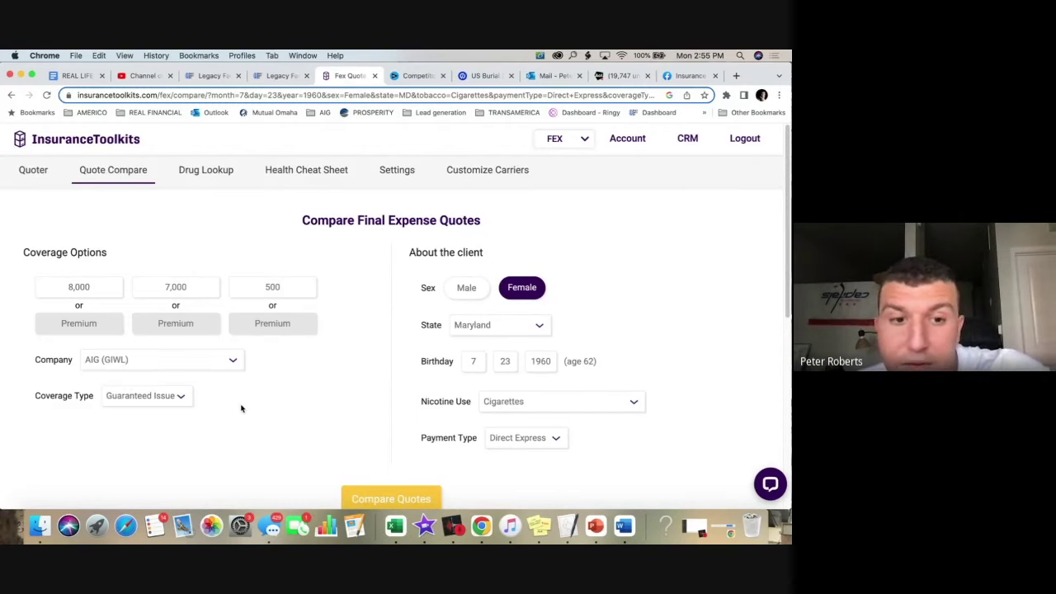
scroll(330, 403, "down", 2)
left_click(396, 422)
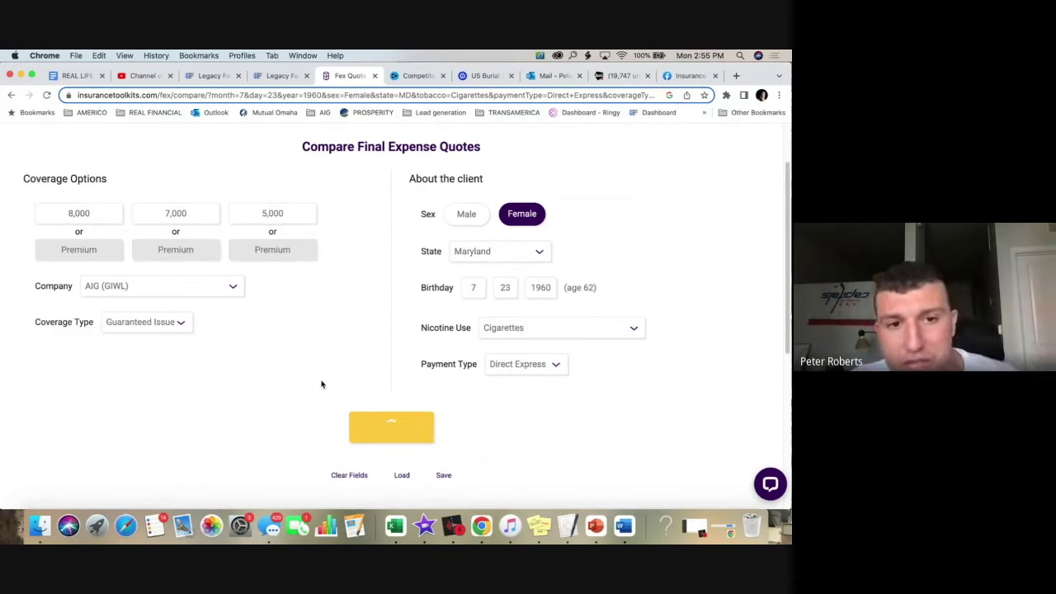
scroll(330, 381, "down", 4)
scroll(360, 380, "down", 3)
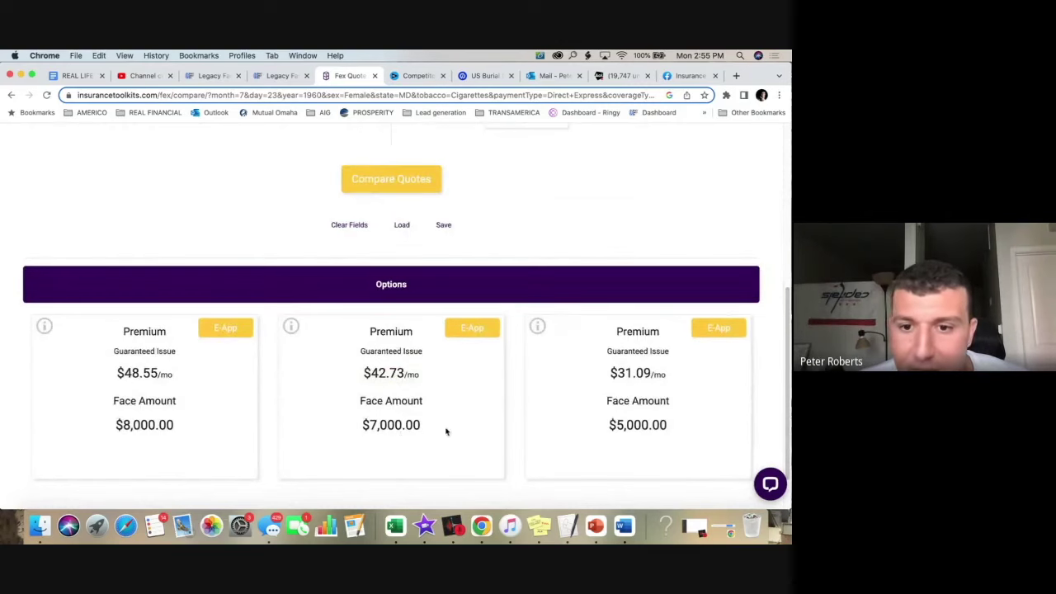
left_click_drag(673, 374, 600, 373)
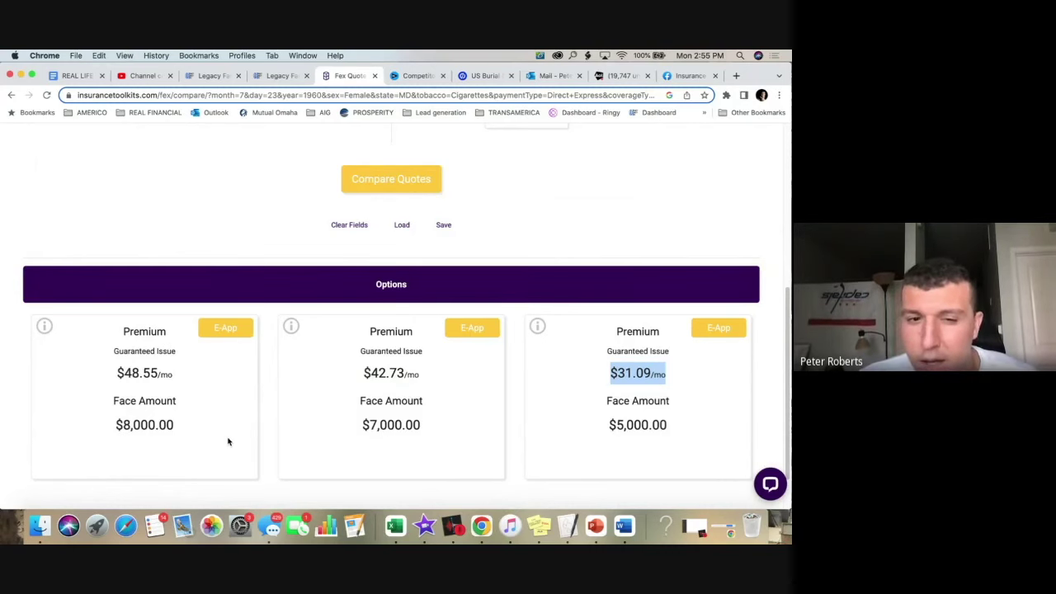
- Set the third face amount to 10,000, rerun the comparison and review the three premium options
scroll(231, 439, "up", 5)
left_click(299, 286)
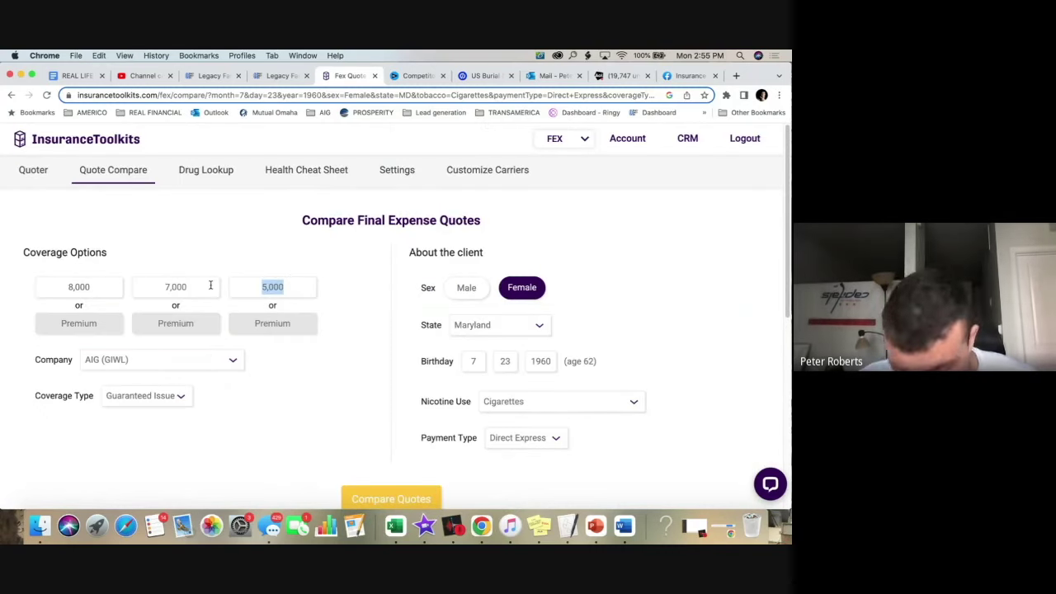
type("1")
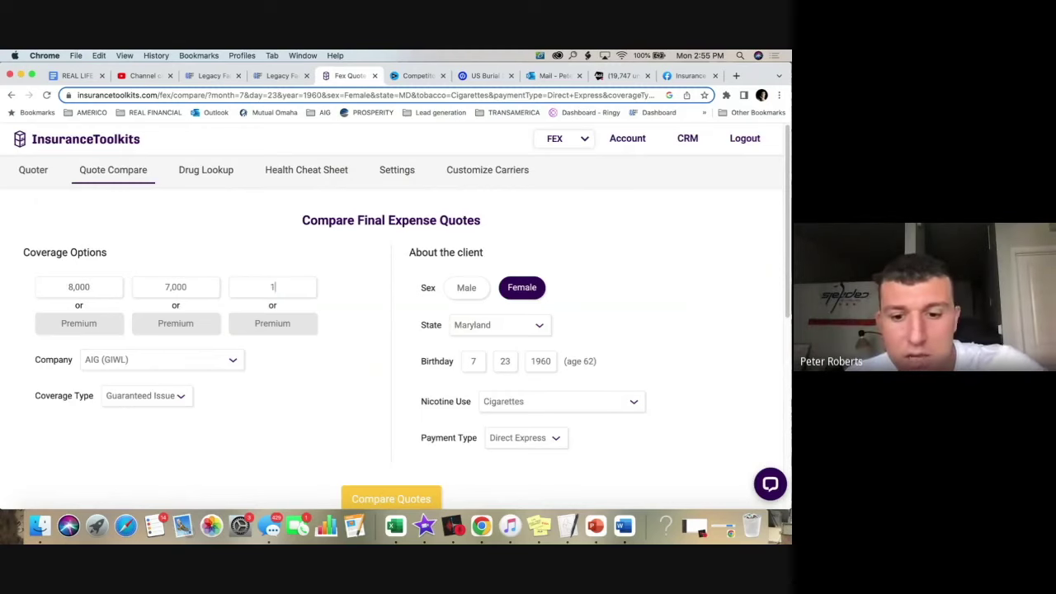
type("0000")
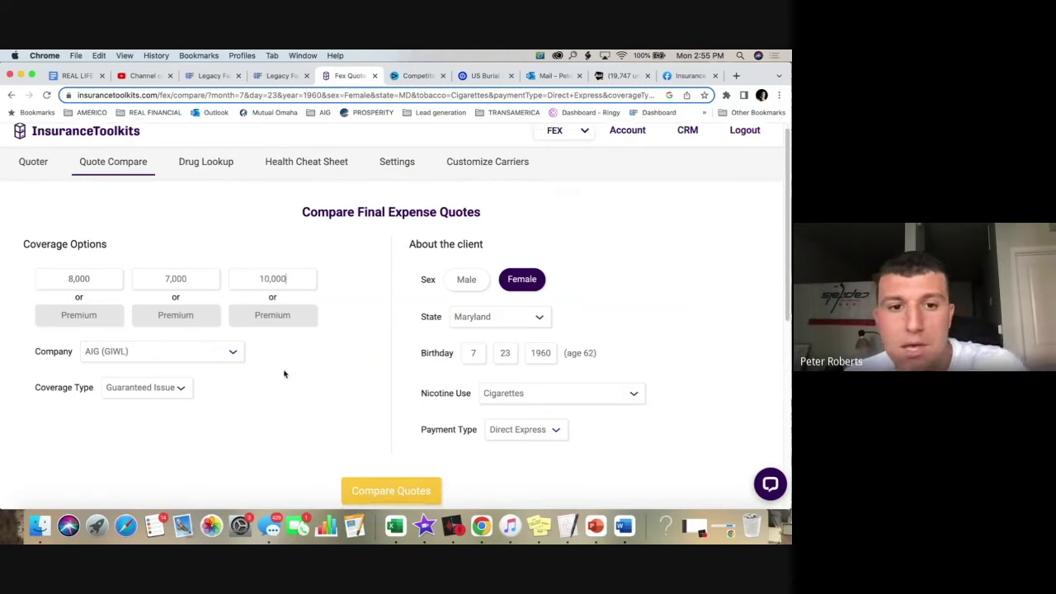
scroll(329, 404, "down", 1)
left_click(379, 445)
scroll(280, 433, "down", 3)
scroll(540, 422, "down", 2)
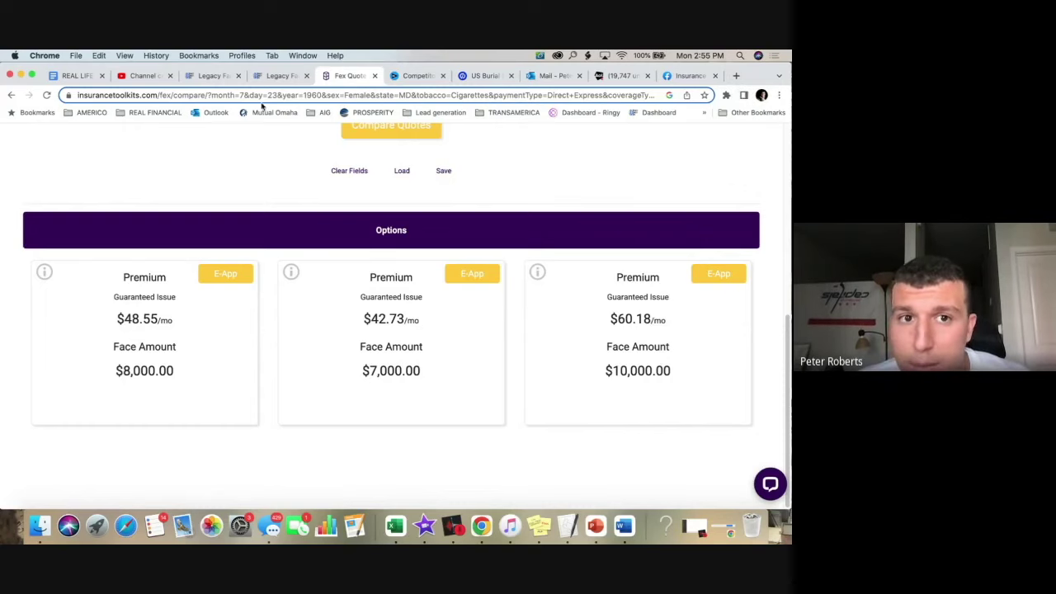
- Open the bookmarked AIG agent login site in a new browser tab, consult the client's CRM contact record, and return to the AIG site
left_click(268, 76)
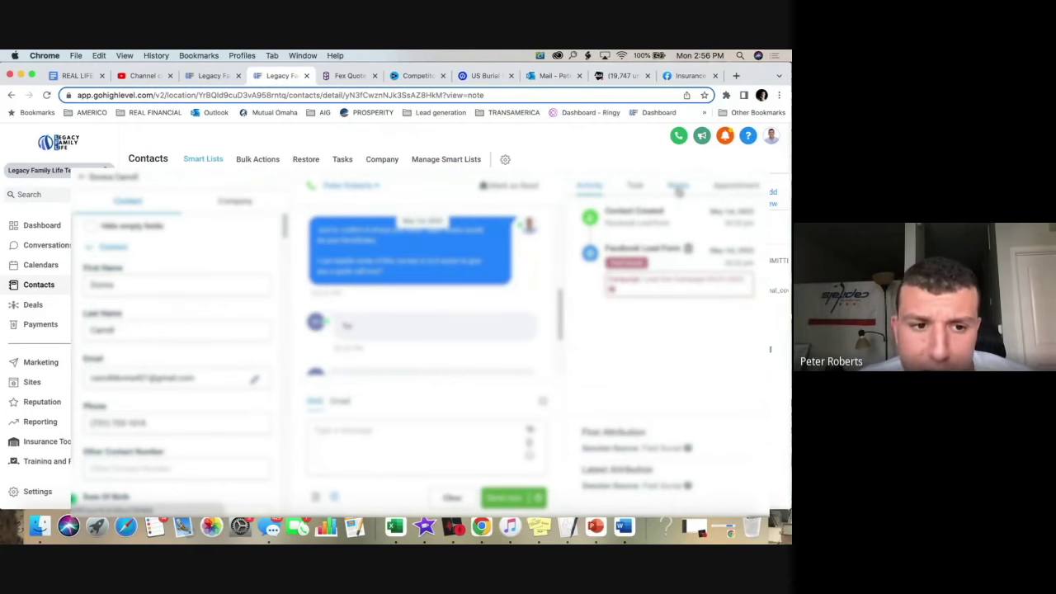
left_click(736, 75)
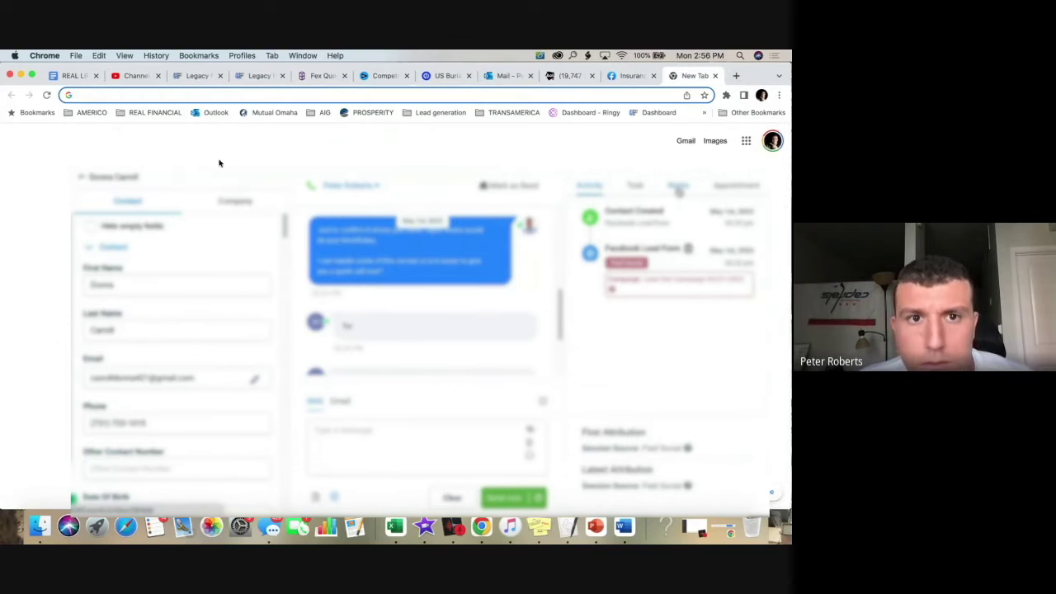
left_click(316, 114)
left_click(353, 143)
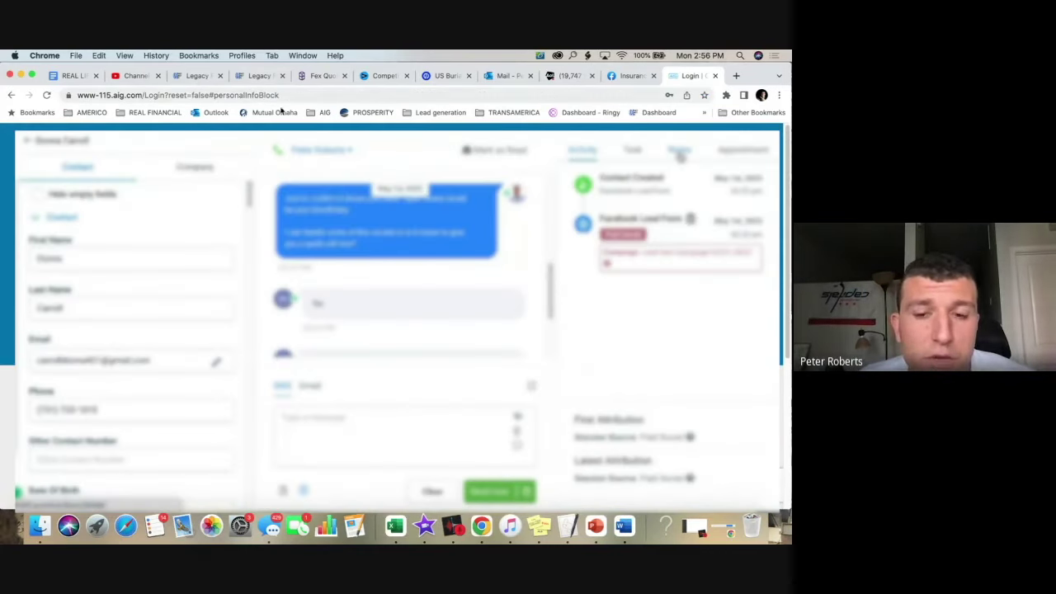
left_click(240, 75)
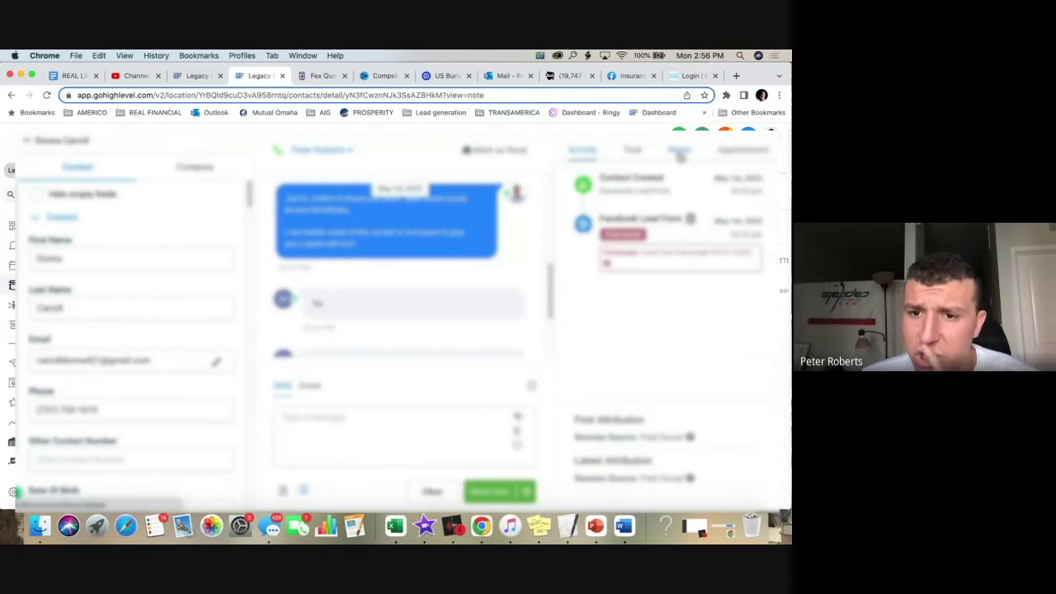
key("super+9")
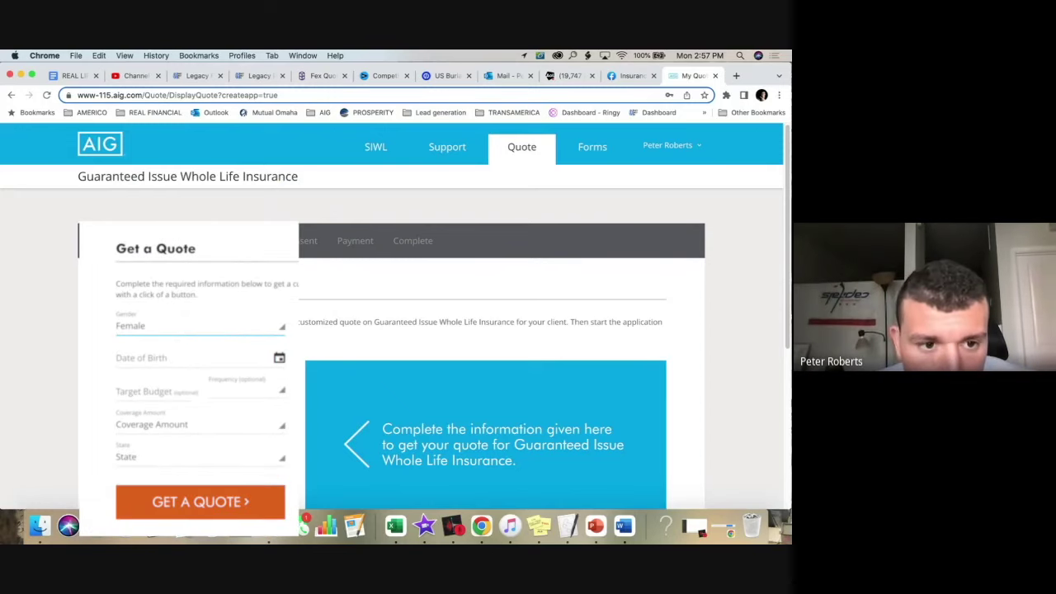
- Review AIG's Guaranteed Issue Whole Life quote, select the monthly premium for $7,000 of coverage and start the application
scroll(395, 316, "down", 1)
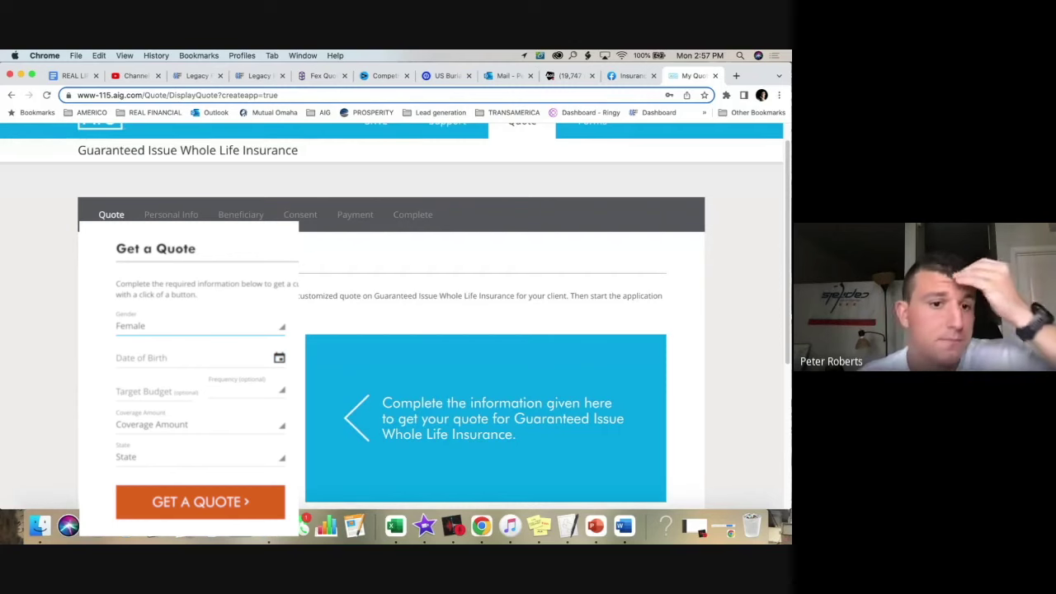
scroll(396, 316, "down", 1)
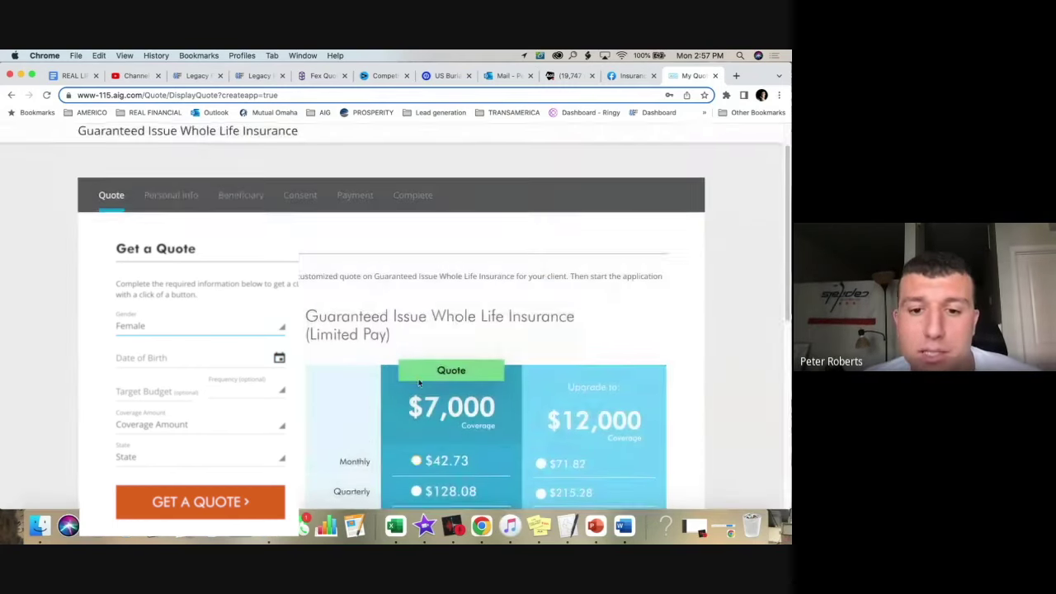
scroll(413, 371, "down", 3)
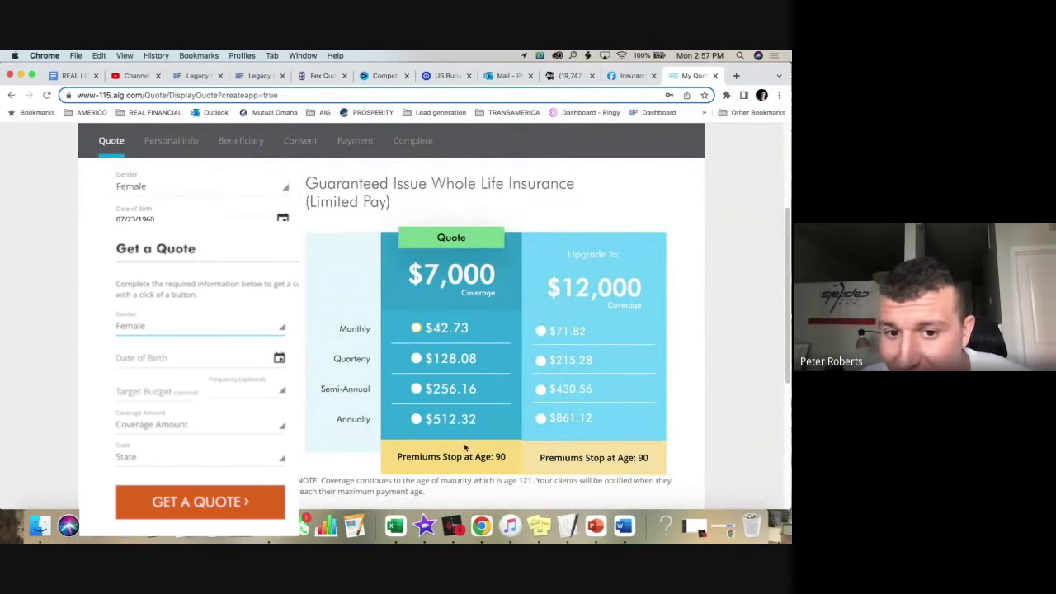
left_click_drag(507, 457, 452, 457)
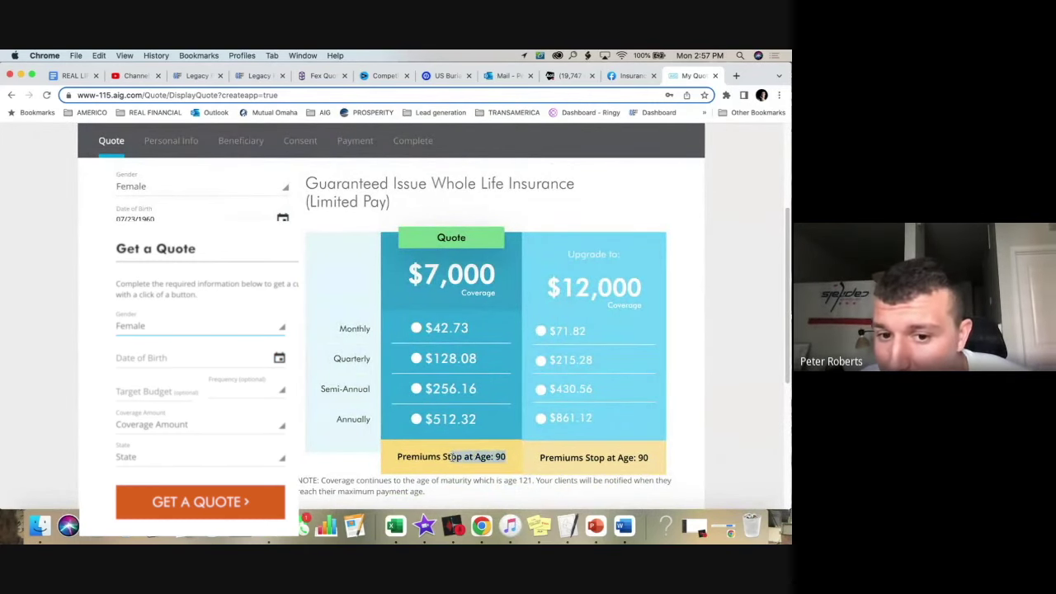
left_click(415, 328)
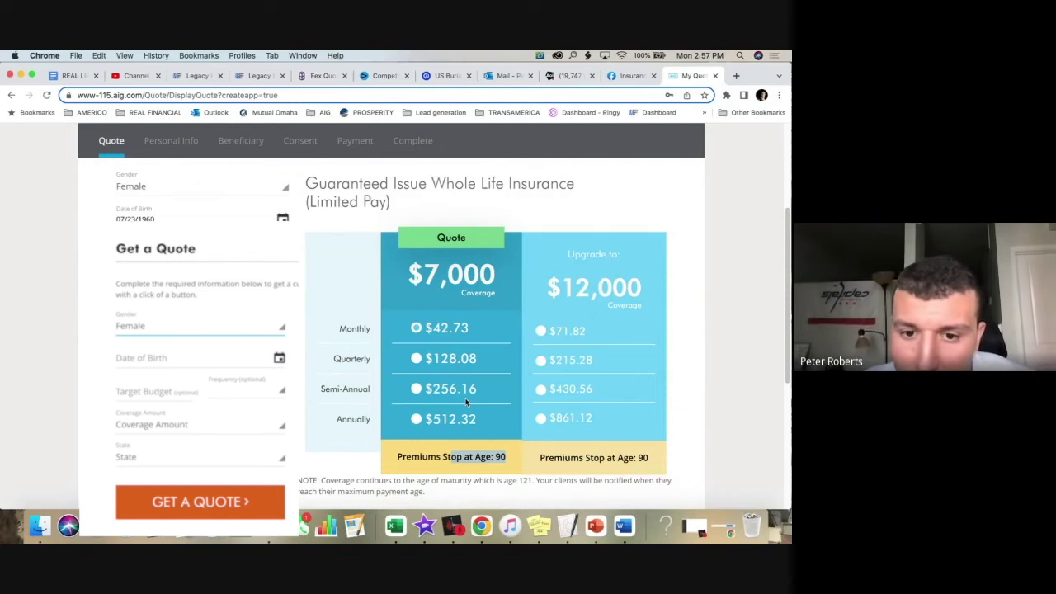
scroll(449, 445, "down", 2)
scroll(469, 479, "down", 1)
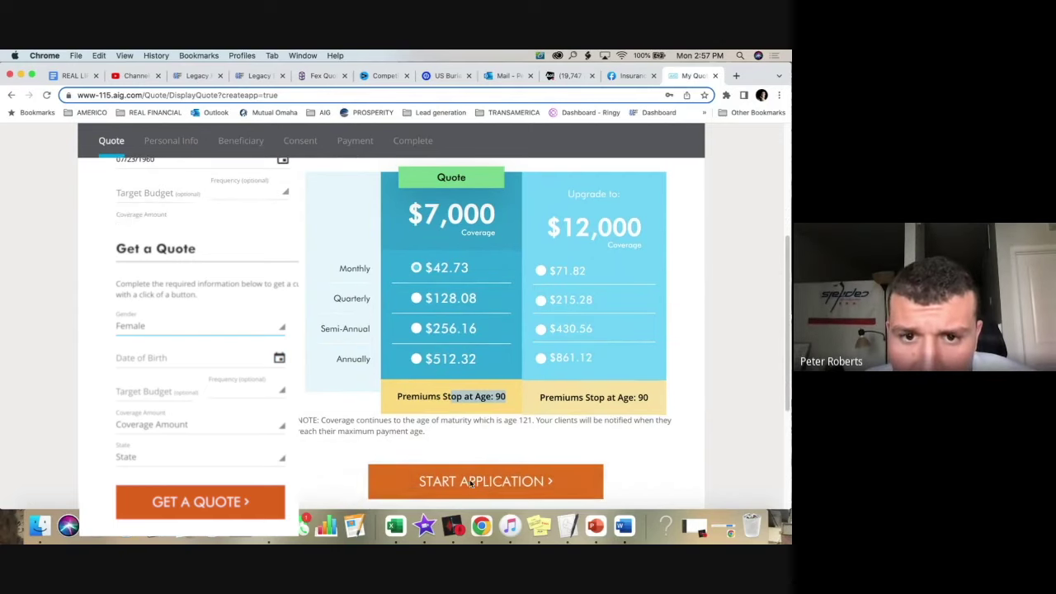
left_click(476, 475)
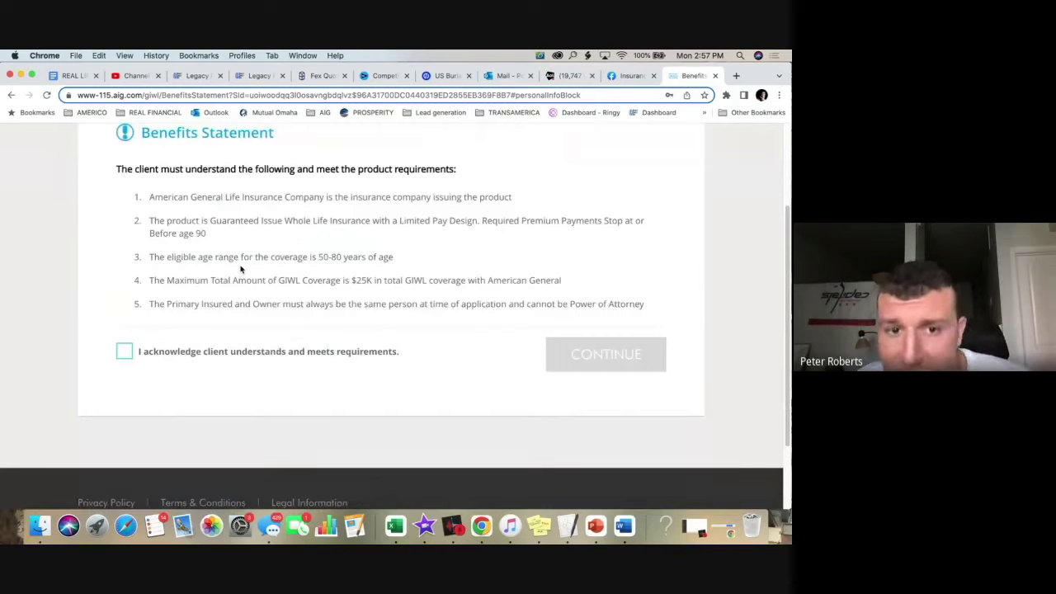
- Read the five Benefits Statement requirements, acknowledge that the client understands and meets them, and continue the application
left_click_drag(160, 196, 358, 196)
left_click(358, 196)
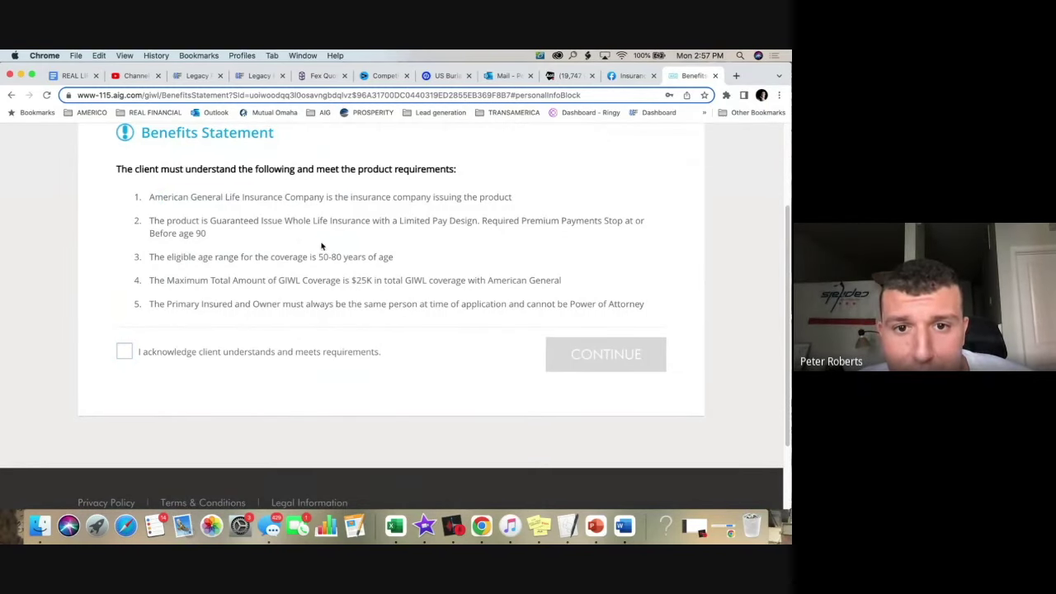
left_click_drag(247, 237, 137, 224)
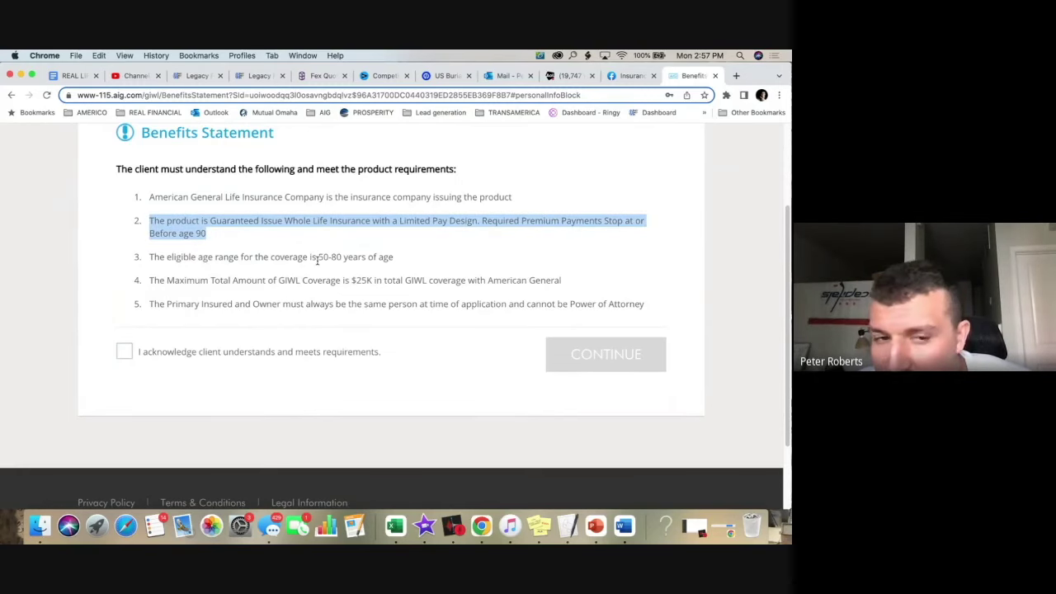
left_click_drag(407, 258, 317, 259)
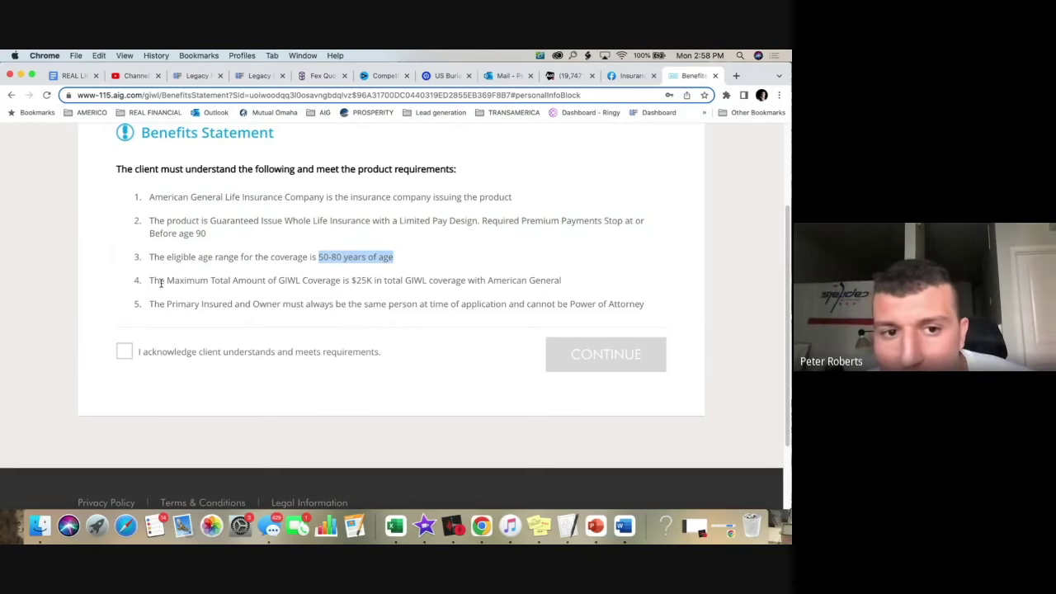
left_click_drag(149, 280, 369, 281)
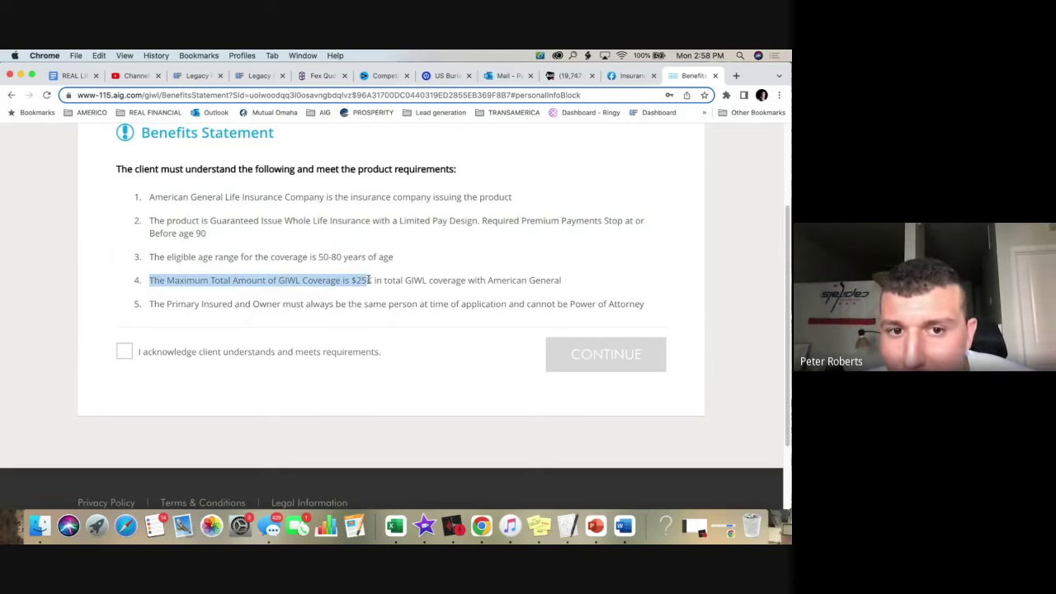
left_click(312, 305)
left_click_drag(154, 303, 337, 303)
left_click(338, 304)
left_click_drag(412, 301, 664, 313)
left_click(125, 355)
left_click(569, 353)
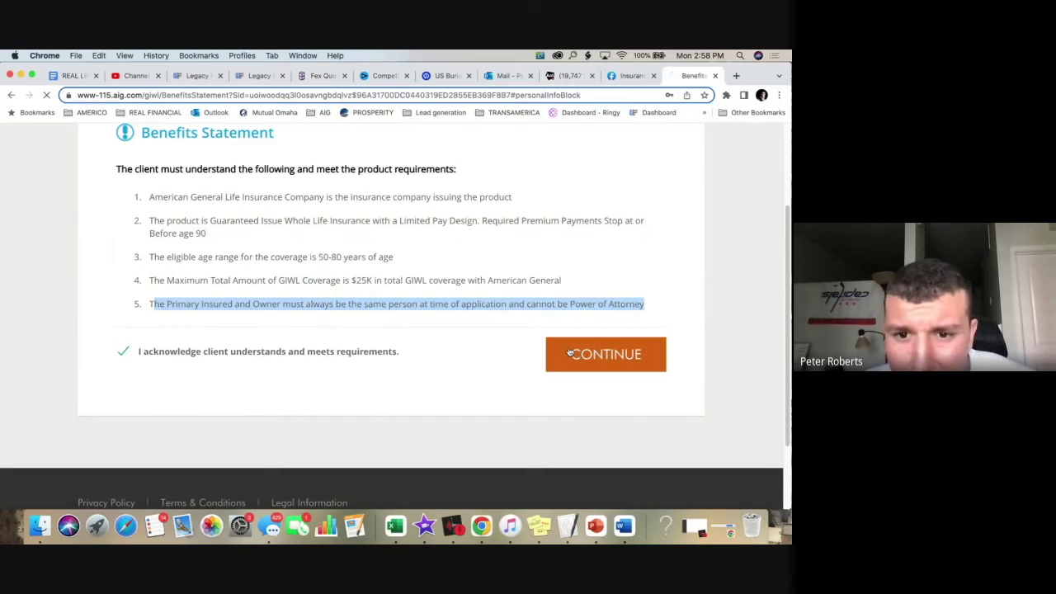